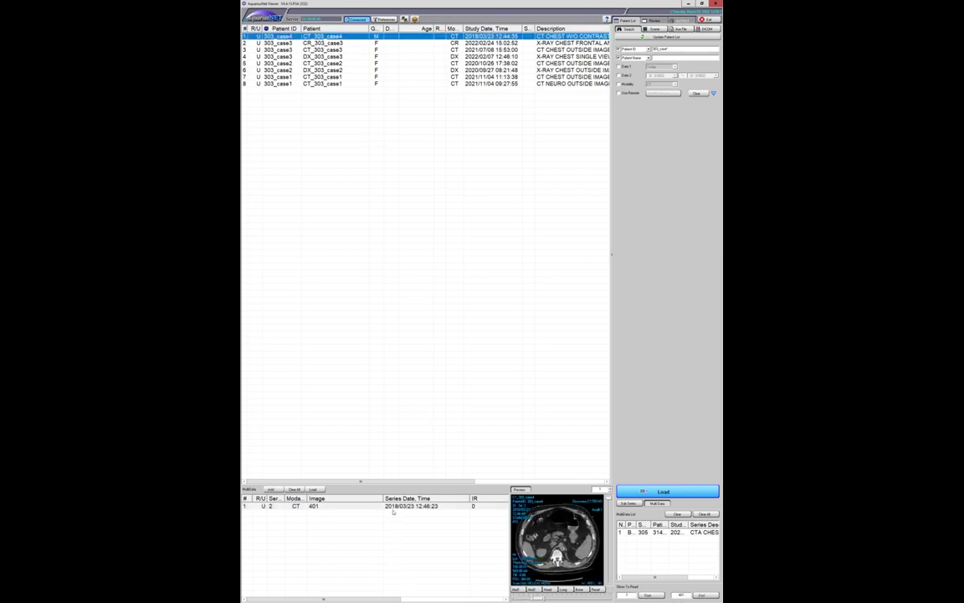
- Load the 401-image chest CT series of 303_case4, enlarge the axial view and set a lung window
{"action": "double_click", "coordinate": [389, 506]}
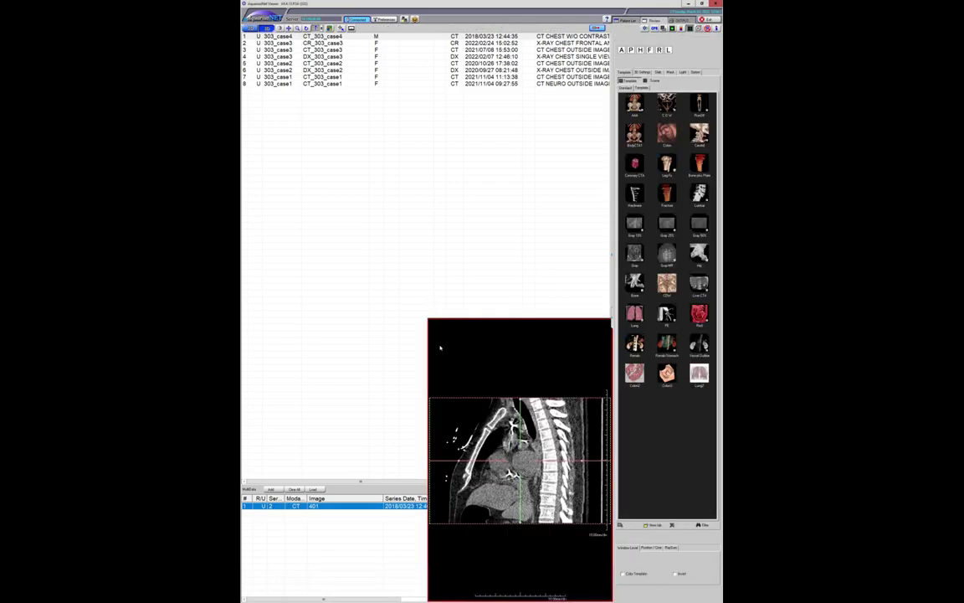
{"action": "double_click", "coordinate": [390, 246]}
{"action": "mouse_move", "coordinate": [454, 286]}
{"action": "left_mouse_down"}
{"action": "mouse_move", "coordinate": [464, 300]}
{"action": "mouse_move", "coordinate": [436, 290]}
{"action": "left_mouse_up"}
- Examine the lungs on the axial slices from heart level up through the upper lobes
{"action": "scroll", "coordinate": [424, 290], "scroll_direction": "up", "scroll_amount": 10}
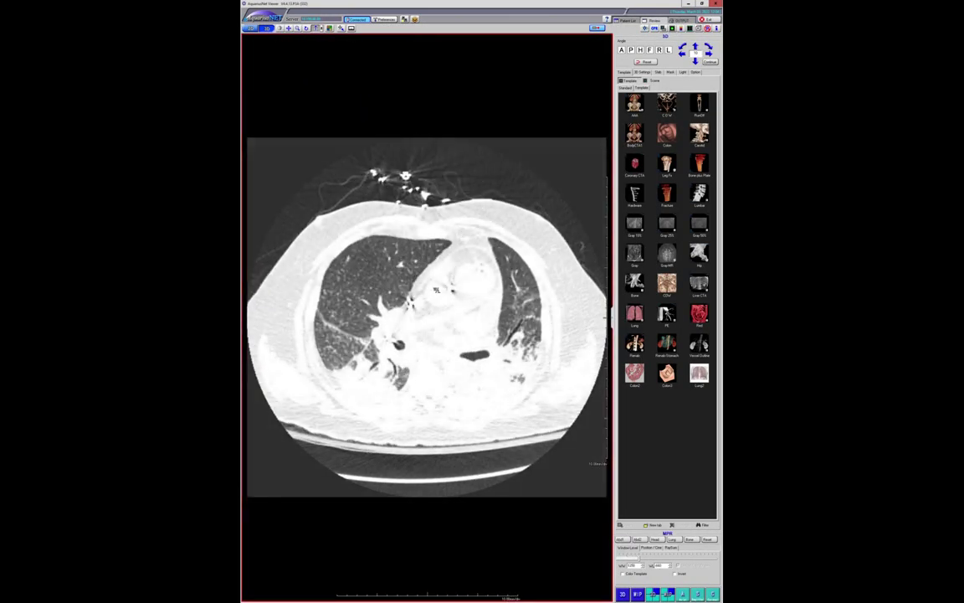
{"action": "scroll", "coordinate": [411, 303], "scroll_direction": "up", "scroll_amount": 3}
{"action": "scroll", "coordinate": [424, 316], "scroll_direction": "up", "scroll_amount": 3}
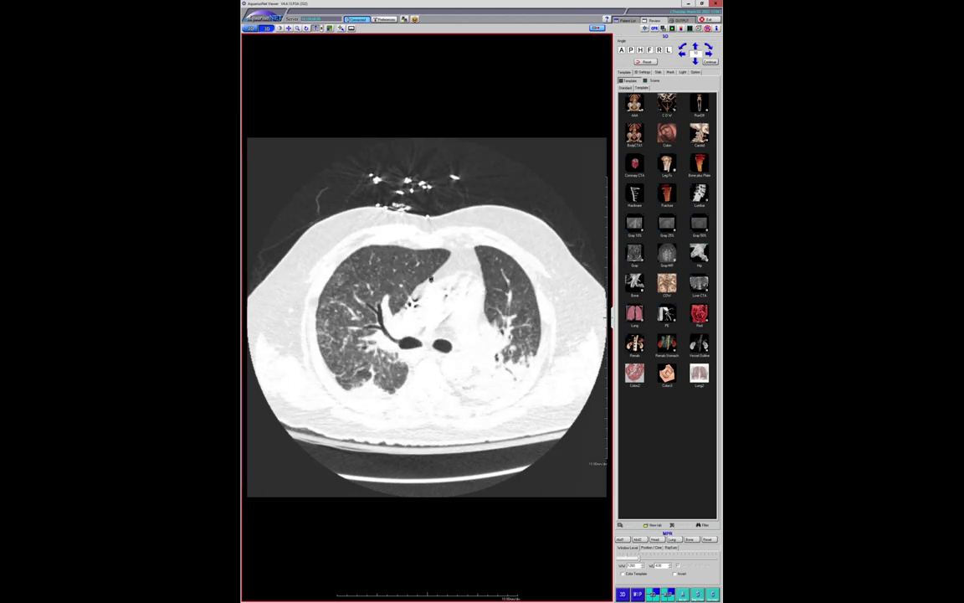
{"action": "scroll", "coordinate": [431, 275], "scroll_direction": "up", "scroll_amount": 5}
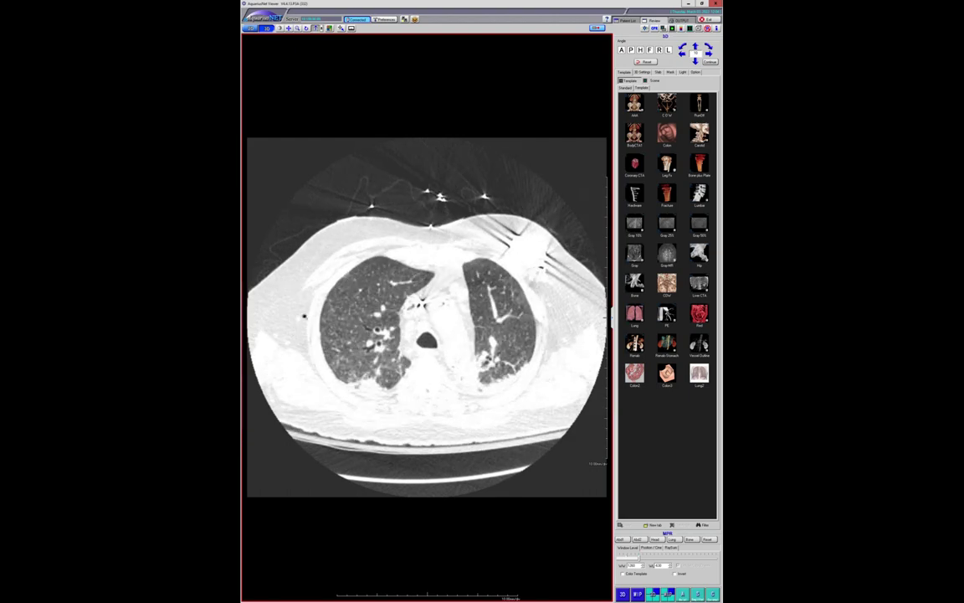
{"action": "scroll", "coordinate": [304, 316], "scroll_direction": "up", "scroll_amount": 8}
{"action": "scroll", "coordinate": [305, 316], "scroll_direction": "down", "scroll_amount": 5}
- Magnify the axial image and examine both lungs from the bases up to the apices
{"action": "left_click_drag", "start_coordinate": [326, 329], "coordinate": [350, 337]}
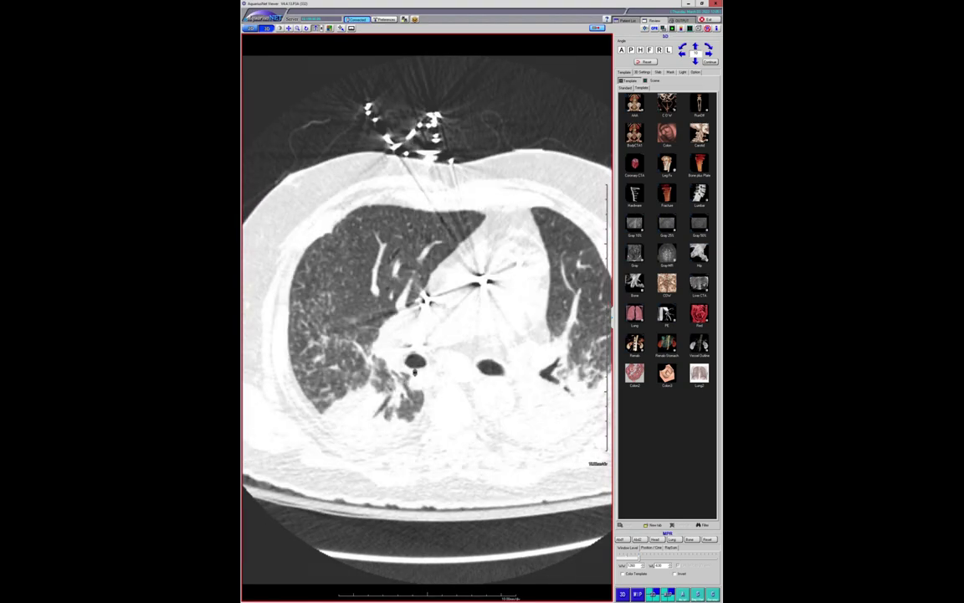
{"action": "scroll", "coordinate": [413, 376], "scroll_direction": "down", "scroll_amount": 5}
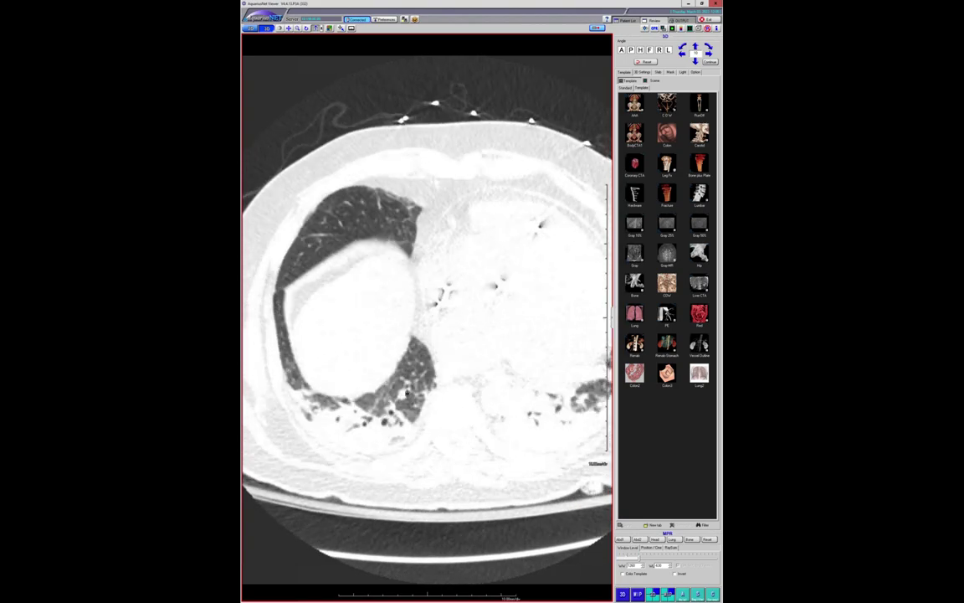
{"action": "scroll", "coordinate": [421, 371], "scroll_direction": "down", "scroll_amount": 5}
{"action": "scroll", "coordinate": [416, 361], "scroll_direction": "up", "scroll_amount": 5}
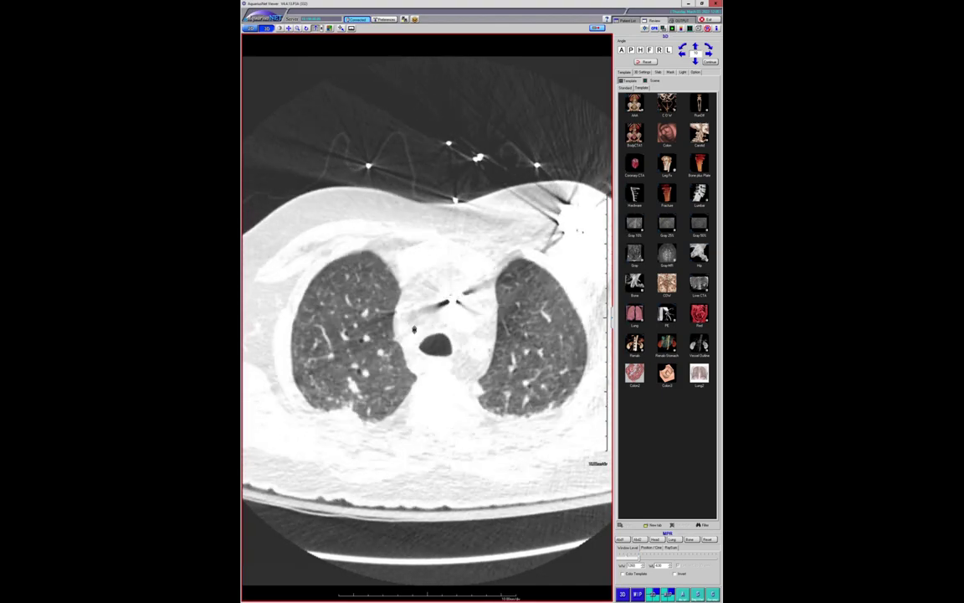
{"action": "scroll", "coordinate": [413, 327], "scroll_direction": "up", "scroll_amount": 3}
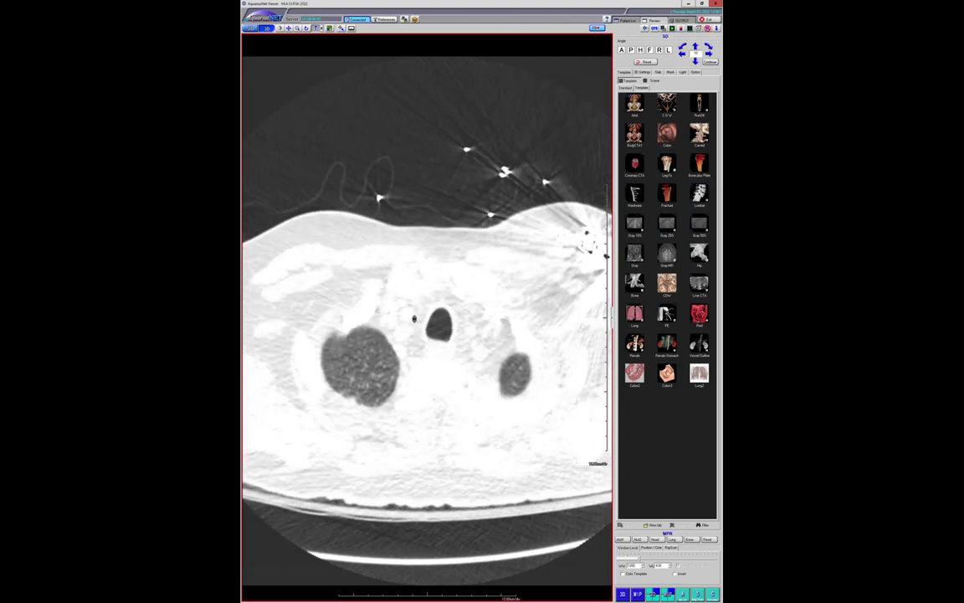
- Review the magnified lung slices from the apices down to the lower lobes, then compare the upper and central lung regions again
{"action": "scroll", "coordinate": [413, 327], "scroll_direction": "down", "scroll_amount": 3}
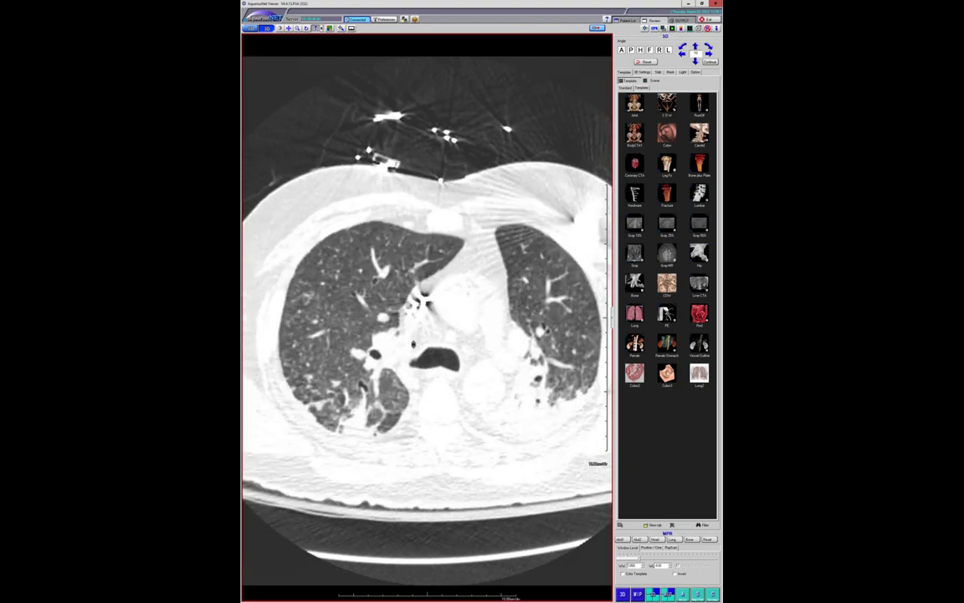
{"action": "scroll", "coordinate": [417, 297], "scroll_direction": "down", "scroll_amount": 8}
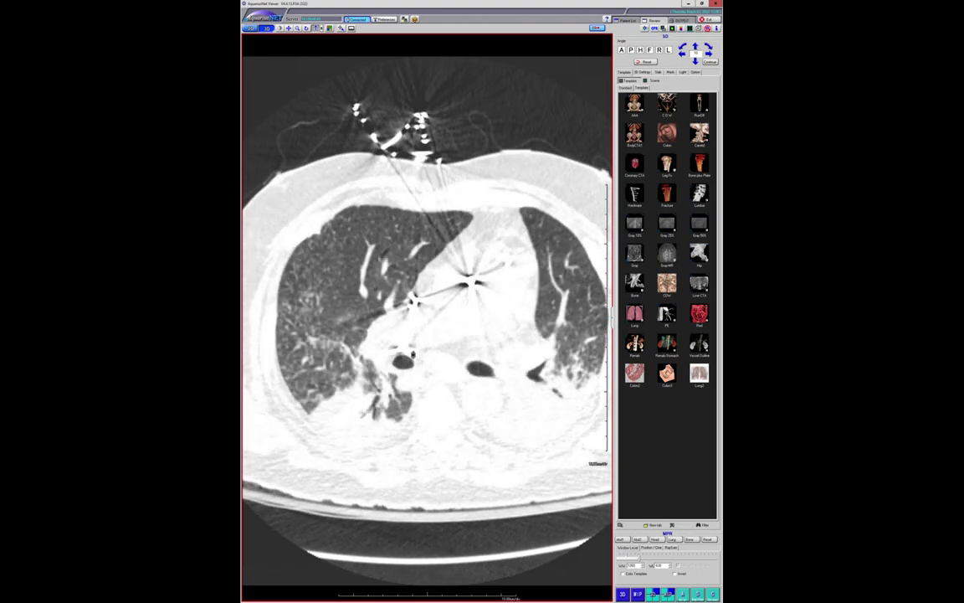
{"action": "scroll", "coordinate": [412, 298], "scroll_direction": "down", "scroll_amount": 4}
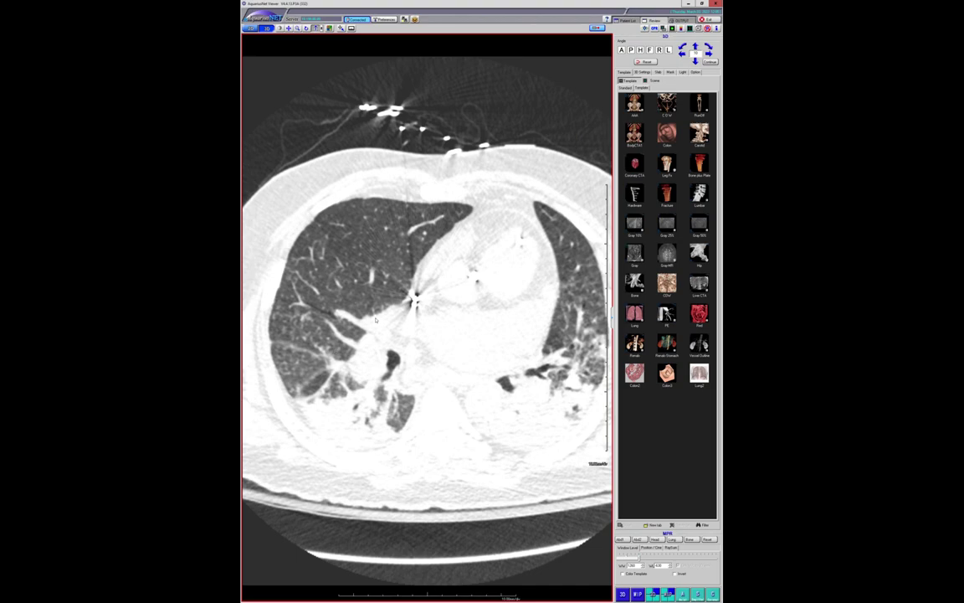
{"action": "scroll", "coordinate": [375, 285], "scroll_direction": "down", "scroll_amount": 6}
{"action": "scroll", "coordinate": [381, 280], "scroll_direction": "up", "scroll_amount": 7}
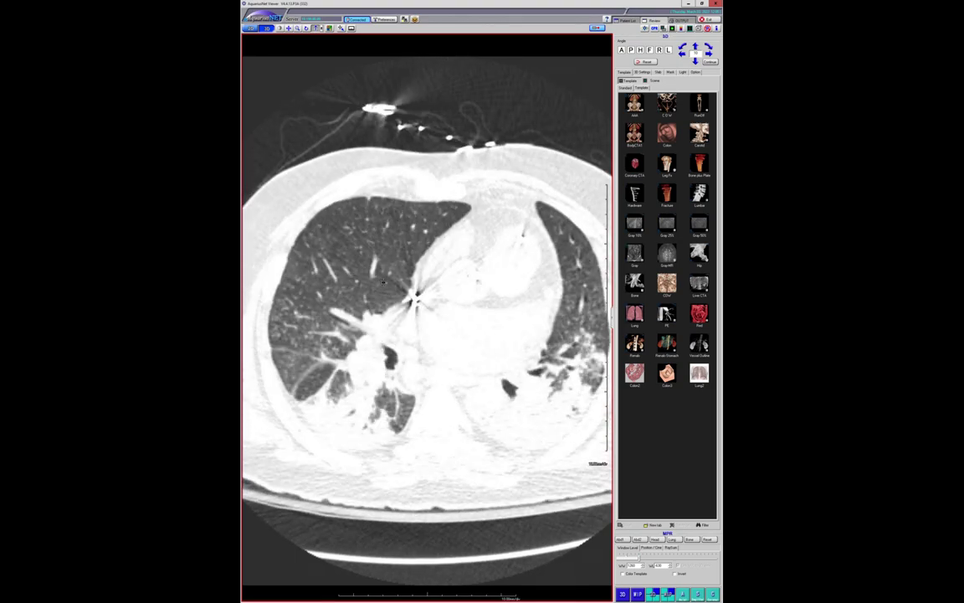
{"action": "scroll", "coordinate": [385, 275], "scroll_direction": "up", "scroll_amount": 8}
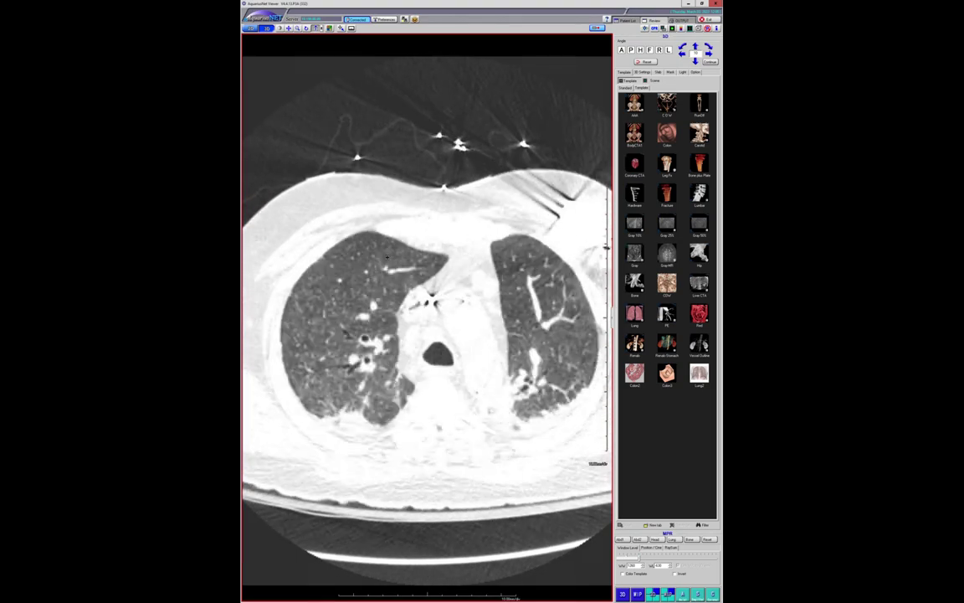
{"action": "scroll", "coordinate": [386, 249], "scroll_direction": "up", "scroll_amount": 3}
{"action": "scroll", "coordinate": [389, 259], "scroll_direction": "down", "scroll_amount": 5}
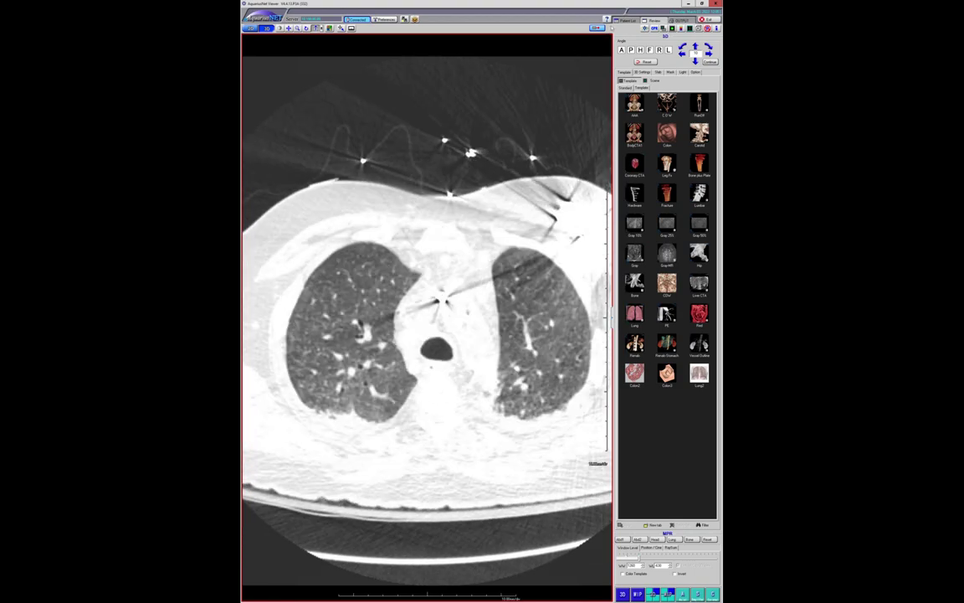
{"action": "scroll", "coordinate": [402, 187], "scroll_direction": "down", "scroll_amount": 6}
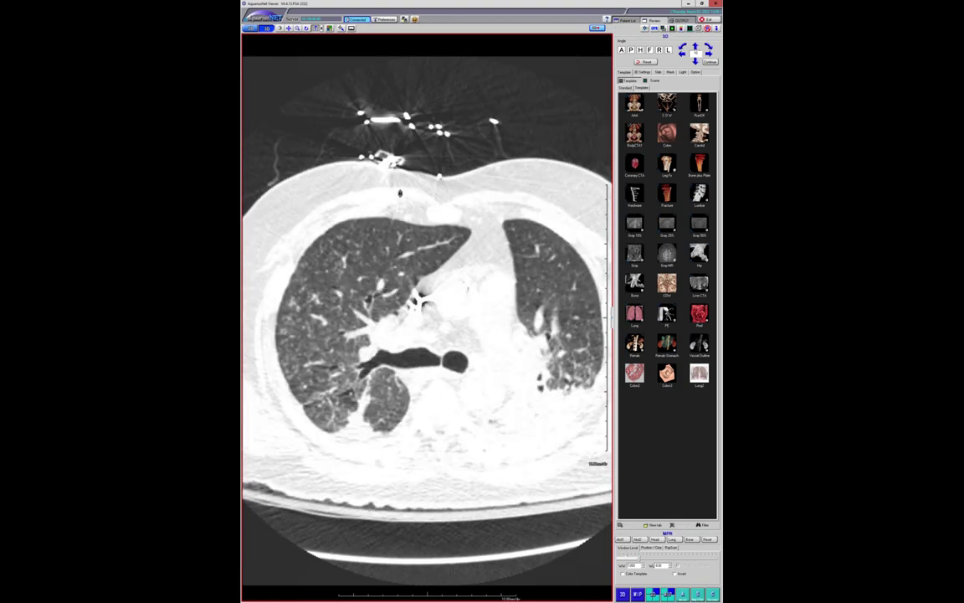
{"action": "scroll", "coordinate": [406, 196], "scroll_direction": "down", "scroll_amount": 2}
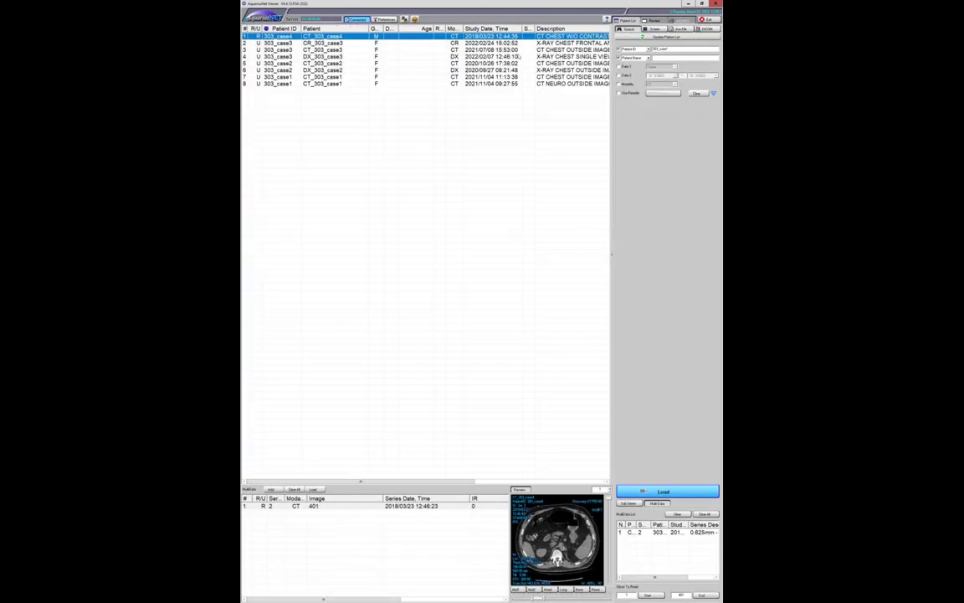
- Load the 237-image series of the 303_case1 CT neuro study and enlarge its axial view
{"action": "left_click", "coordinate": [459, 63]}
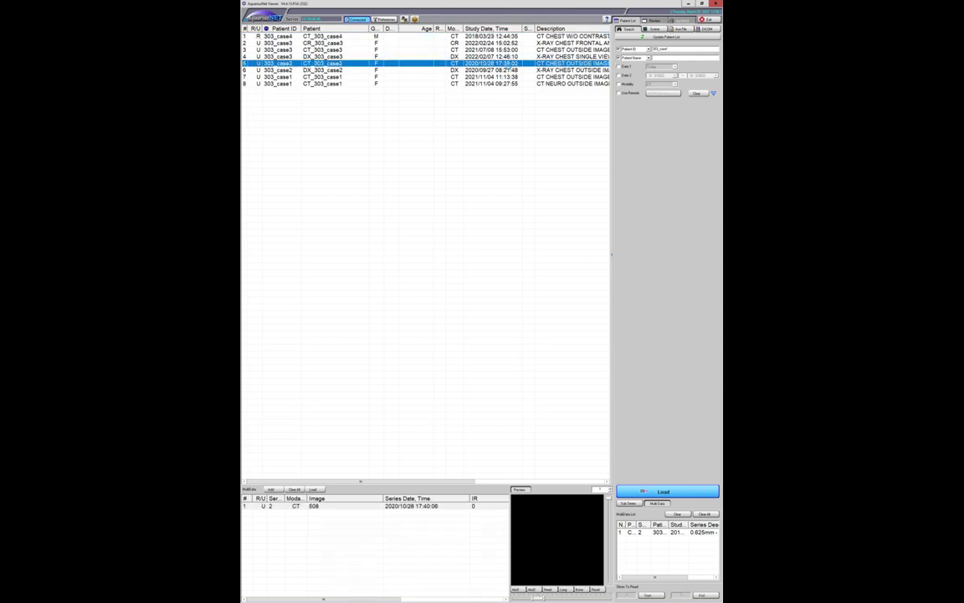
{"action": "left_click", "coordinate": [506, 70]}
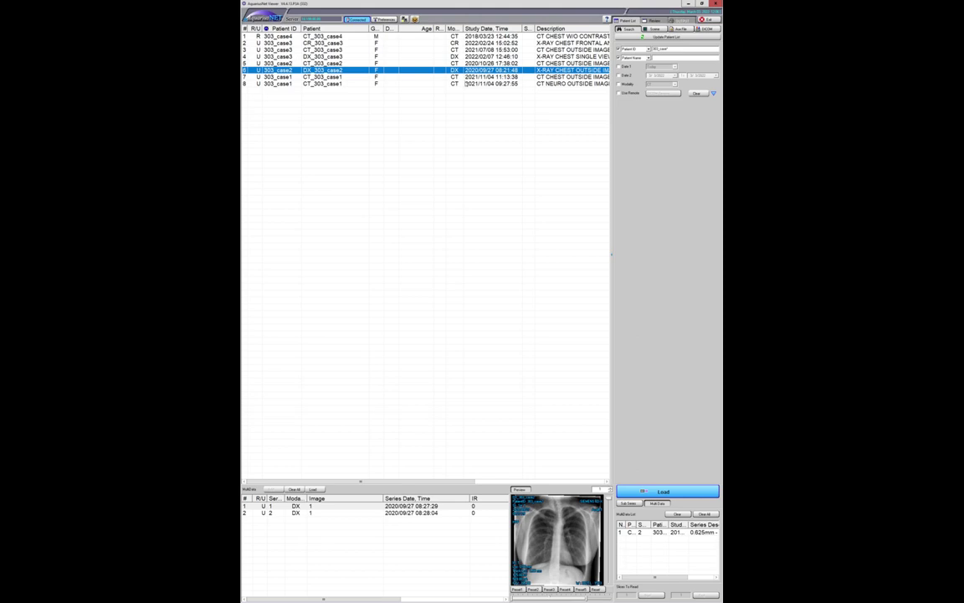
{"action": "left_click", "coordinate": [466, 84]}
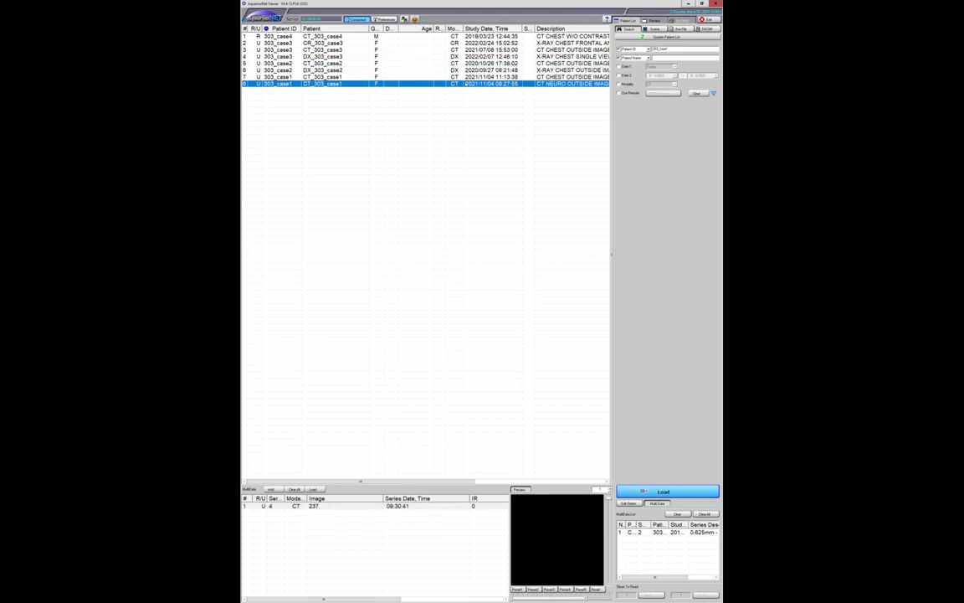
{"action": "left_click", "coordinate": [399, 508]}
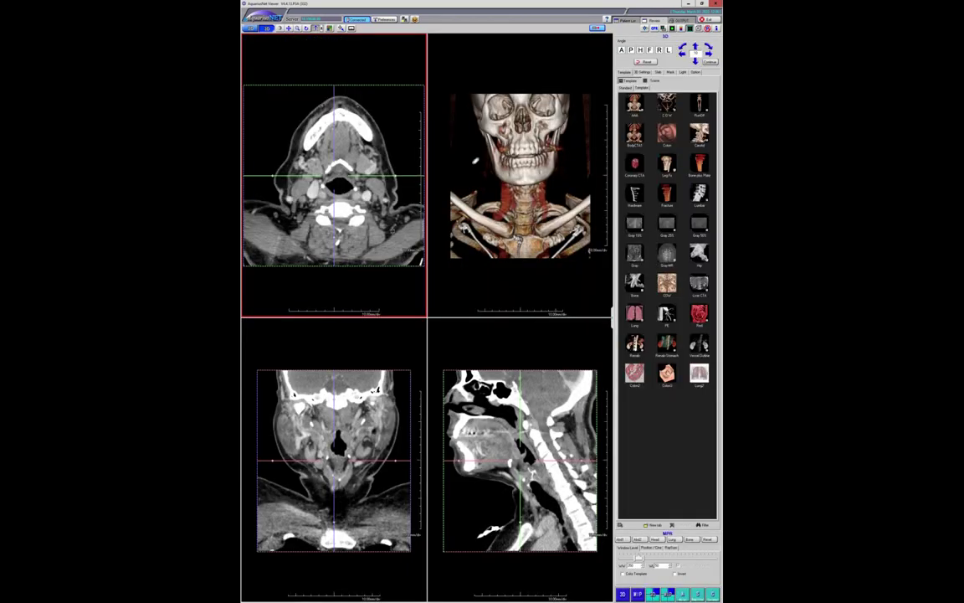
{"action": "double_click", "coordinate": [394, 232]}
- Examine the anterior mediastinum behind the sternum on the lowest axial slices of the neck CT
{"action": "left_click_drag", "start_coordinate": [411, 259], "coordinate": [408, 309]}
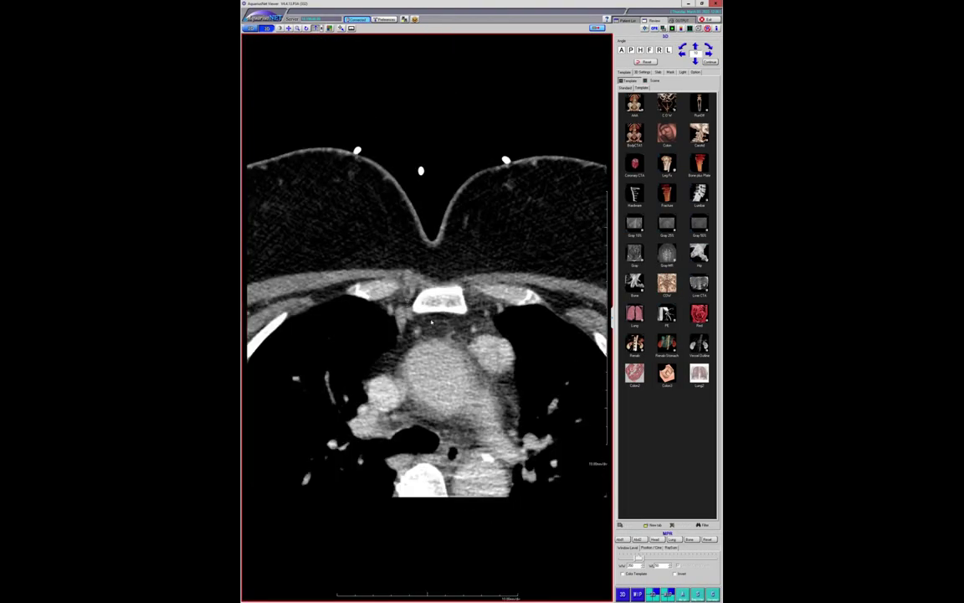
{"action": "left_click_drag", "start_coordinate": [468, 326], "coordinate": [487, 345]}
{"action": "left_click_drag", "start_coordinate": [508, 293], "coordinate": [486, 377]}
- Return to the patient list, load the 312-image series of the 303_case1 chest CT study and enlarge its axial view
{"action": "left_click", "coordinate": [626, 20]}
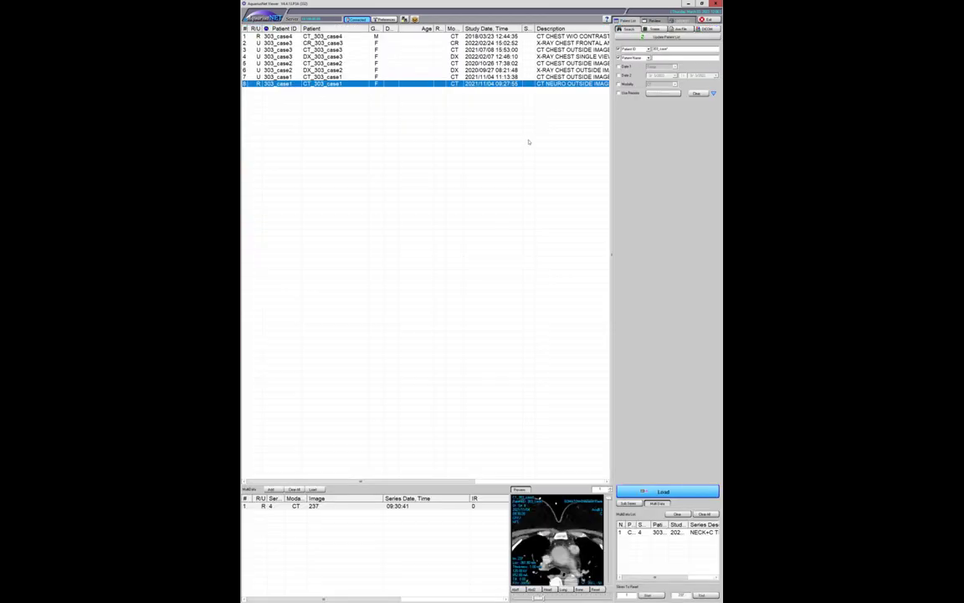
{"action": "left_click", "coordinate": [491, 77]}
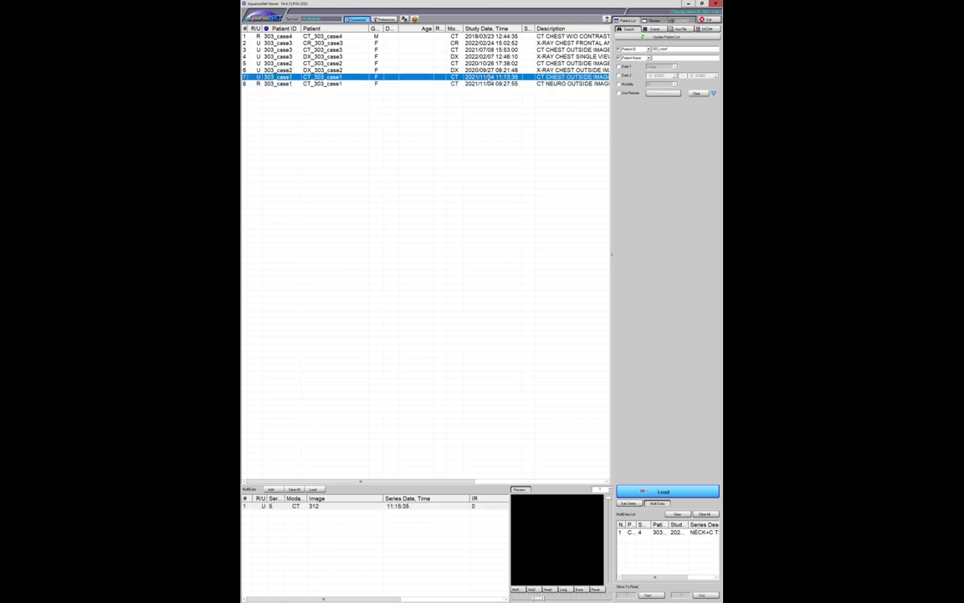
{"action": "left_click_drag", "start_coordinate": [608, 500], "coordinate": [600, 552]}
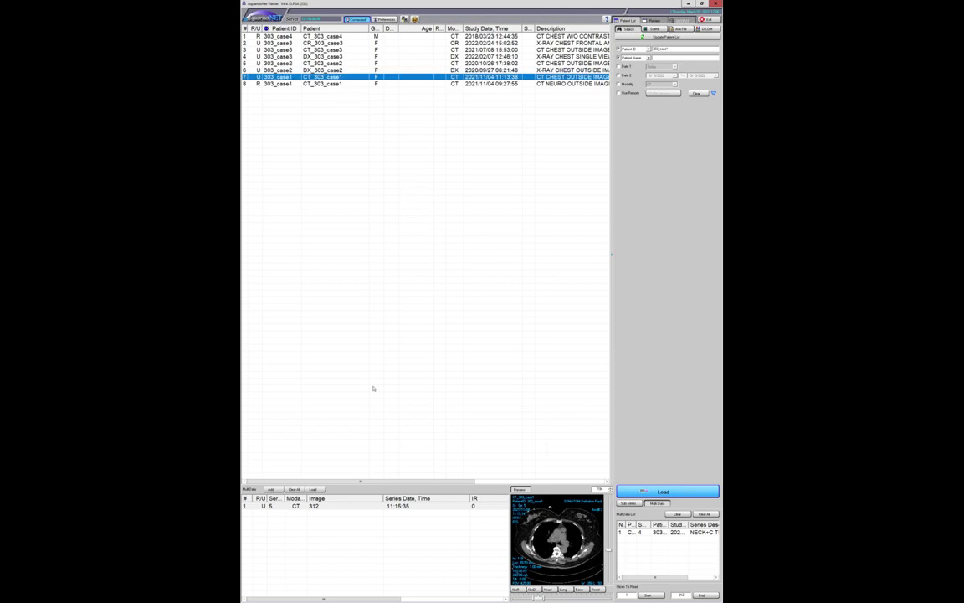
{"action": "double_click", "coordinate": [344, 506]}
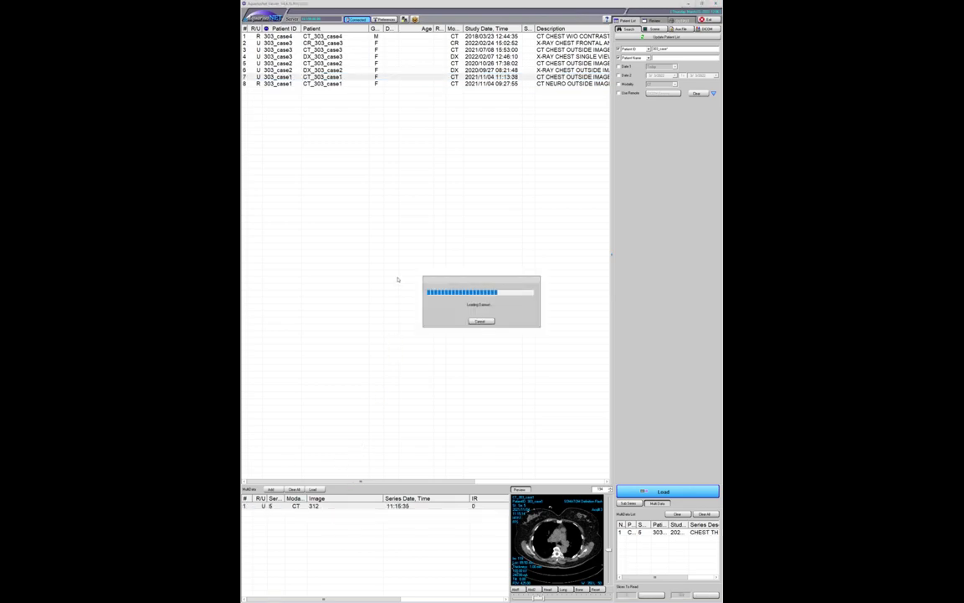
{"action": "double_click", "coordinate": [388, 223]}
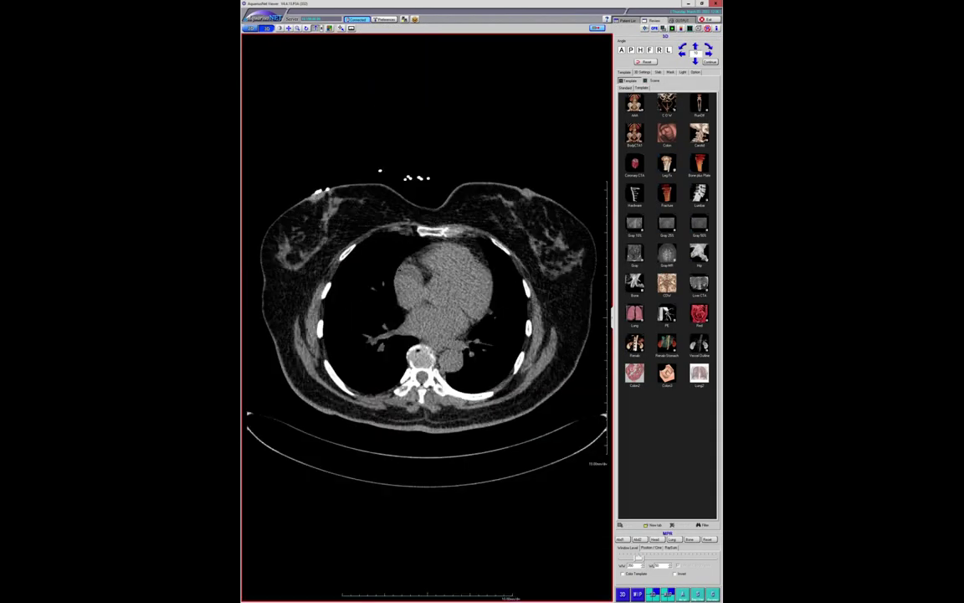
- Magnify the axial chest CT and examine the anterior mediastinum around the great vessels and the tracheal bifurcation
{"action": "scroll", "coordinate": [402, 248], "scroll_direction": "down", "scroll_amount": 5}
{"action": "scroll", "coordinate": [401, 248], "scroll_direction": "up", "scroll_amount": 10}
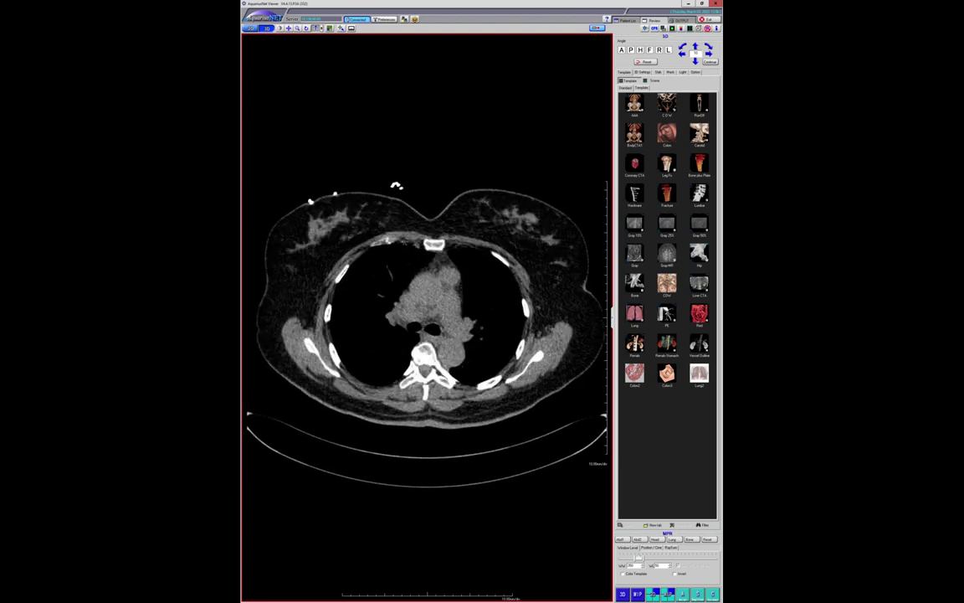
{"action": "left_click_drag", "start_coordinate": [402, 248], "coordinate": [457, 290]}
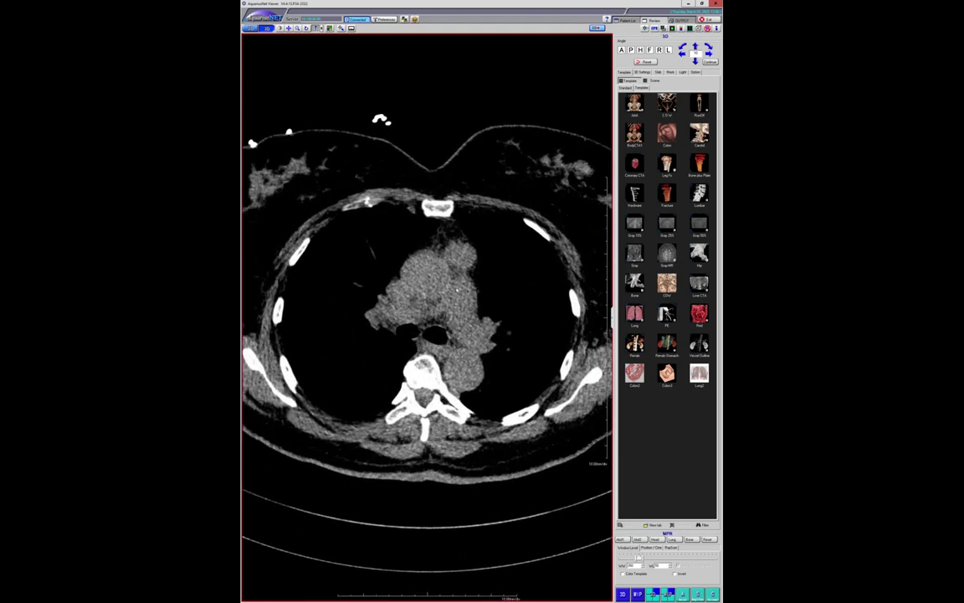
{"action": "scroll", "coordinate": [457, 290], "scroll_direction": "up", "scroll_amount": 3}
{"action": "scroll", "coordinate": [457, 289], "scroll_direction": "down", "scroll_amount": 3}
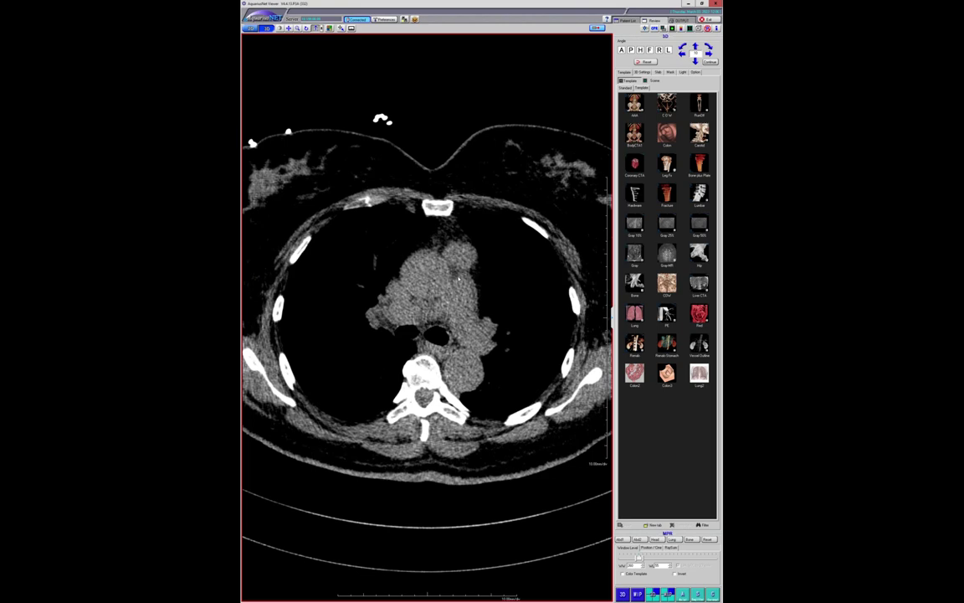
{"action": "scroll", "coordinate": [421, 219], "scroll_direction": "down", "scroll_amount": 4}
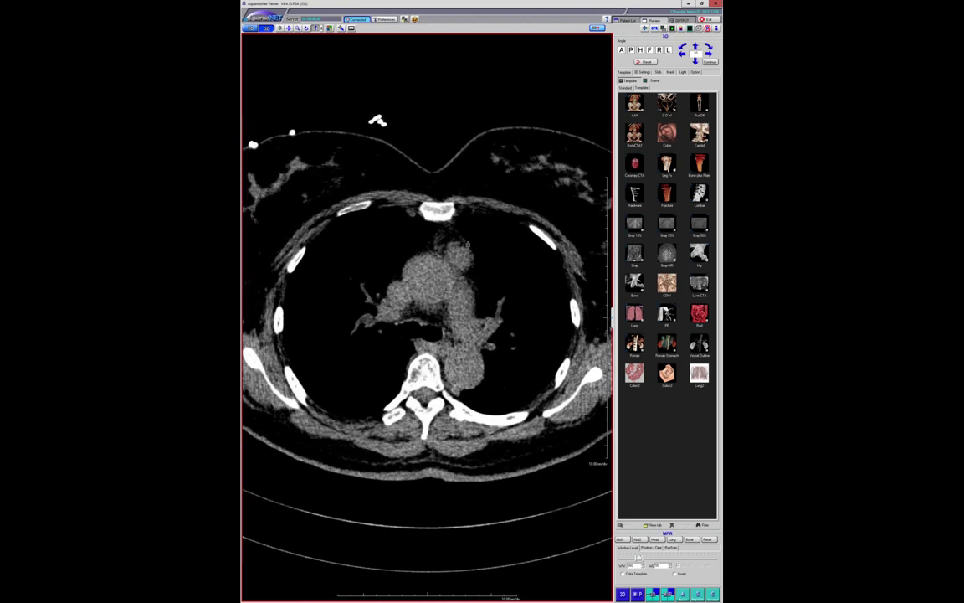
{"action": "scroll", "coordinate": [482, 260], "scroll_direction": "down", "scroll_amount": 2}
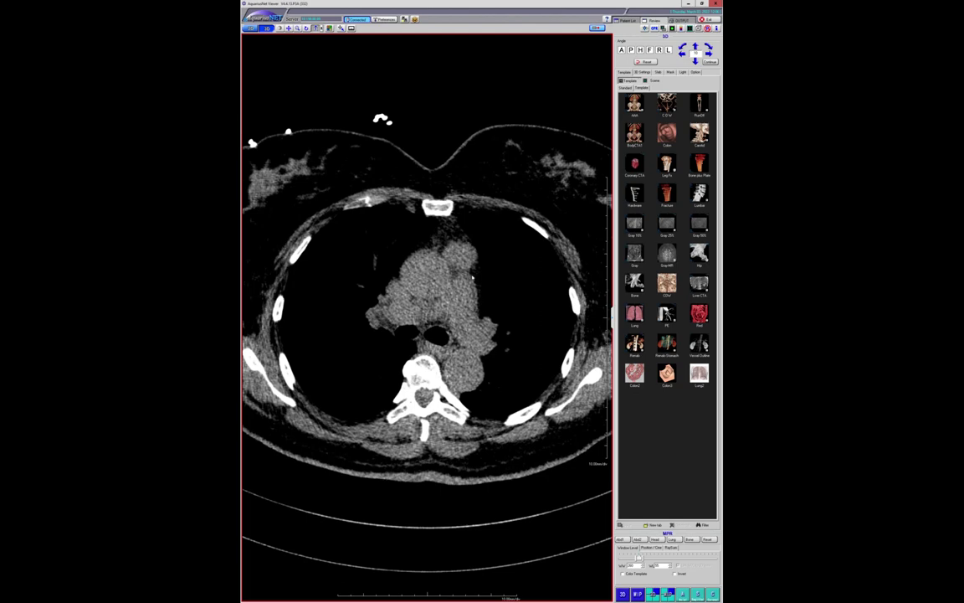
{"action": "scroll", "coordinate": [473, 276], "scroll_direction": "down", "scroll_amount": 3}
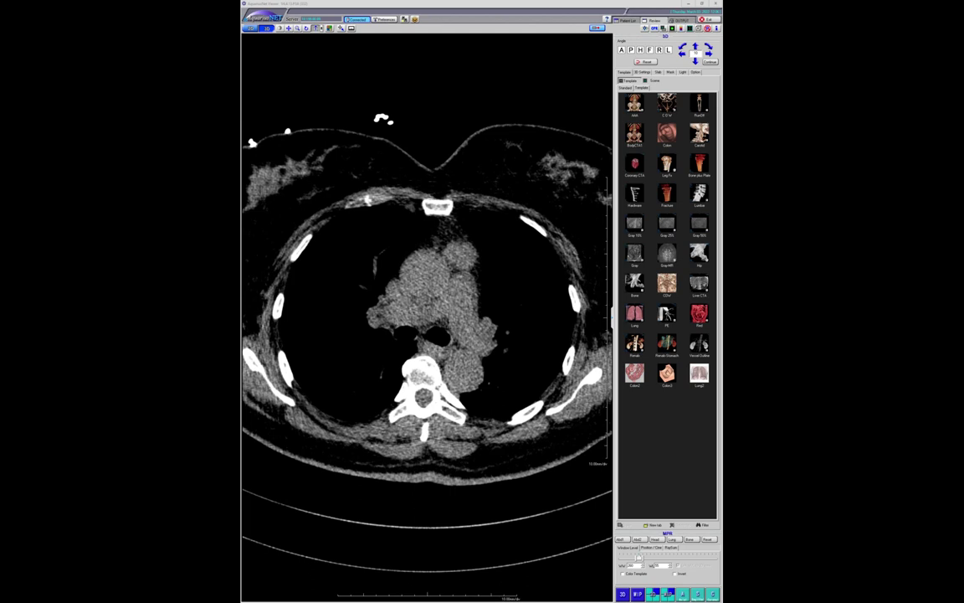
- Bring up the other open windows and move the file explorer window away from the CT image
{"action": "key", "text": "alt+Tab"}
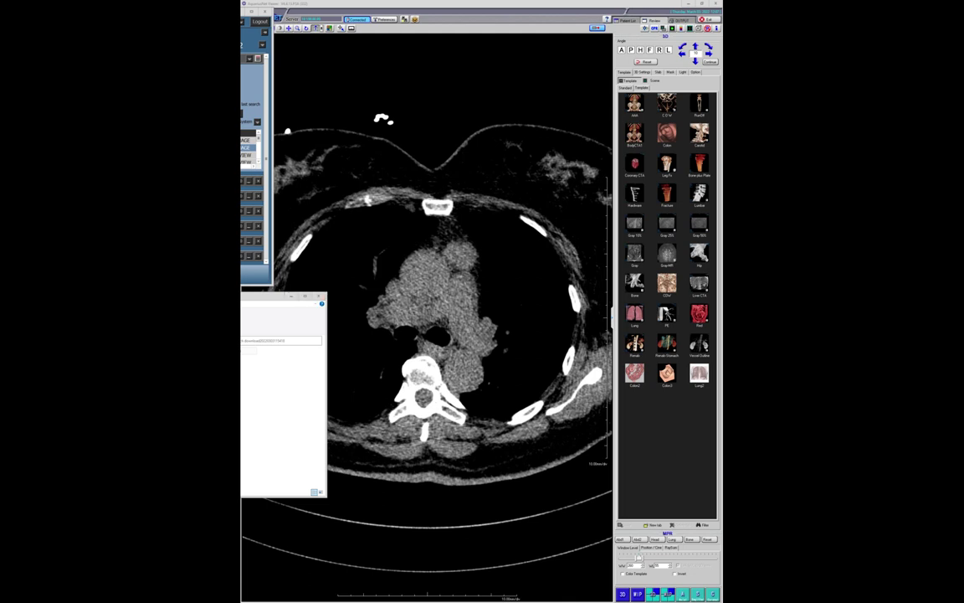
{"action": "left_click", "coordinate": [476, 151]}
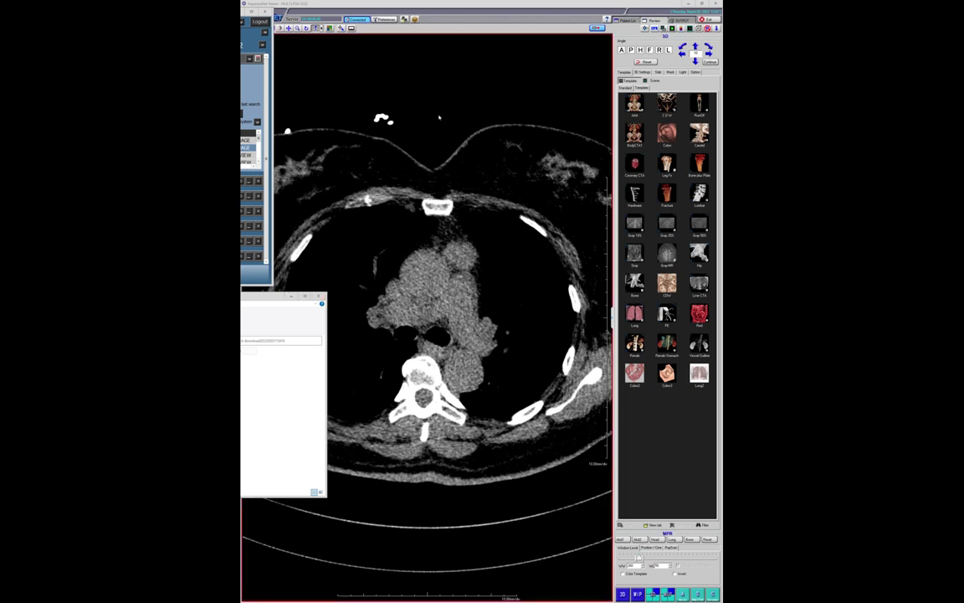
{"action": "left_click_drag", "start_coordinate": [251, 295], "coordinate": [157, 328]}
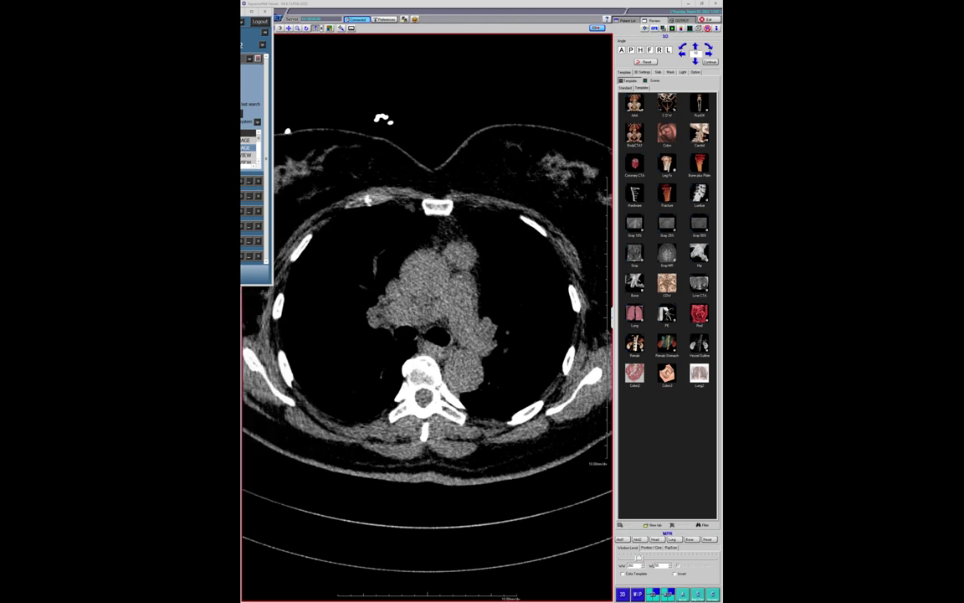
- Return to the patient list, load the 508-image series of the 303_case2 chest CT and show its upper chest slices in an enlarged axial view
{"action": "left_click", "coordinate": [627, 22]}
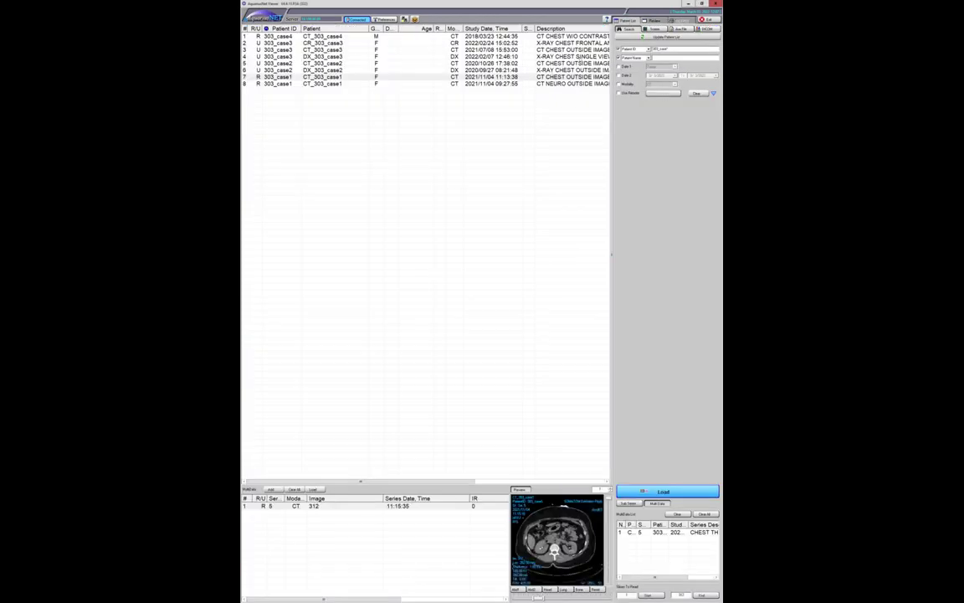
{"action": "left_click", "coordinate": [502, 80]}
{"action": "left_click", "coordinate": [433, 63]}
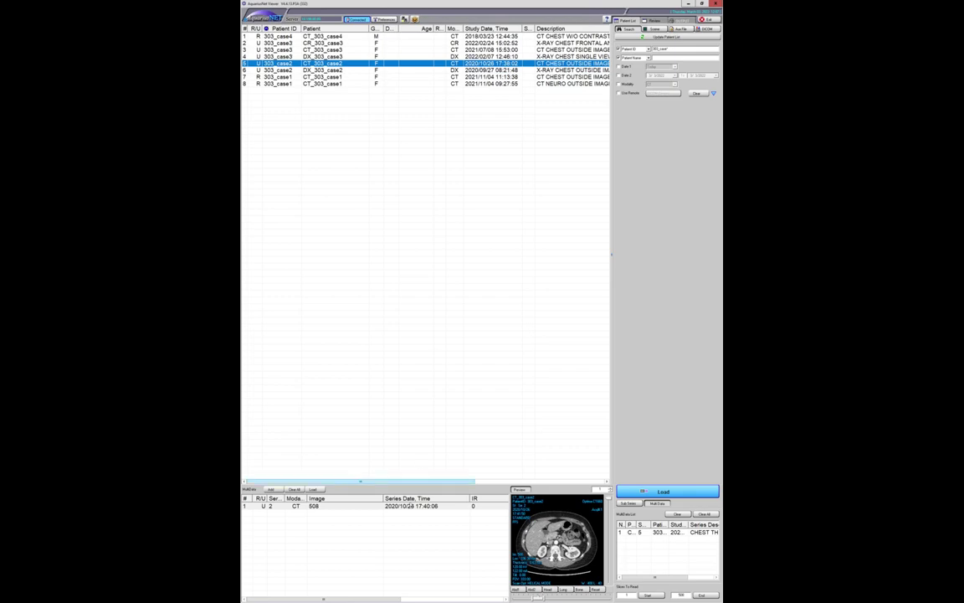
{"action": "double_click", "coordinate": [409, 506]}
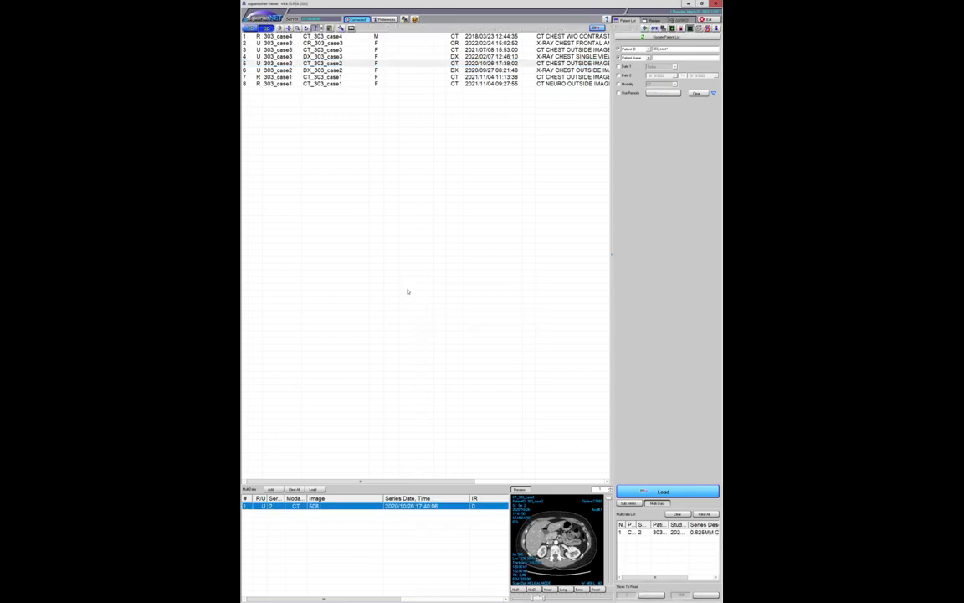
{"action": "left_click_drag", "start_coordinate": [431, 243], "coordinate": [650, 11]}
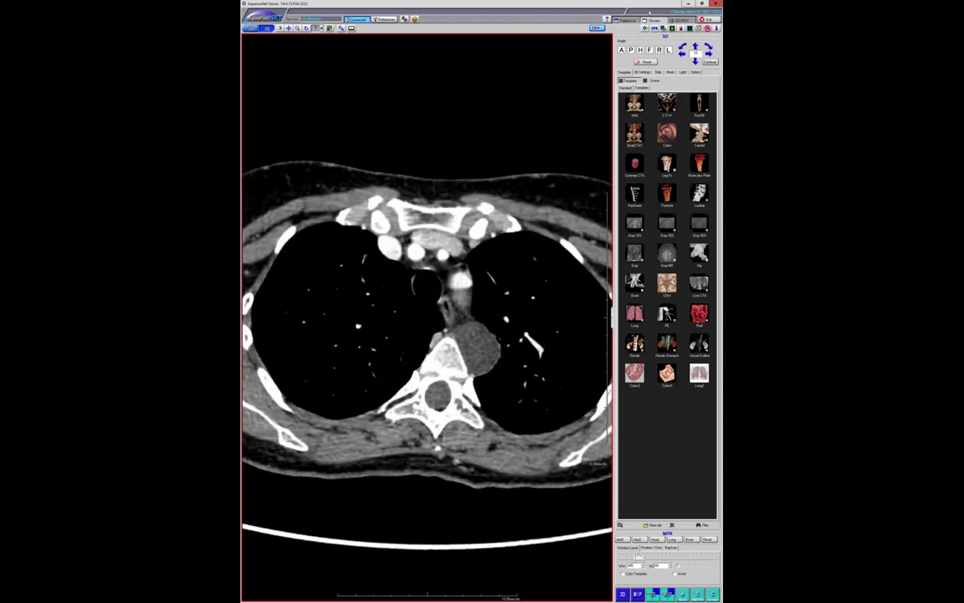
- Return to the patient list and open series 1, the frontal view, of the 303_case2 chest X-ray
{"action": "left_click", "coordinate": [630, 21]}
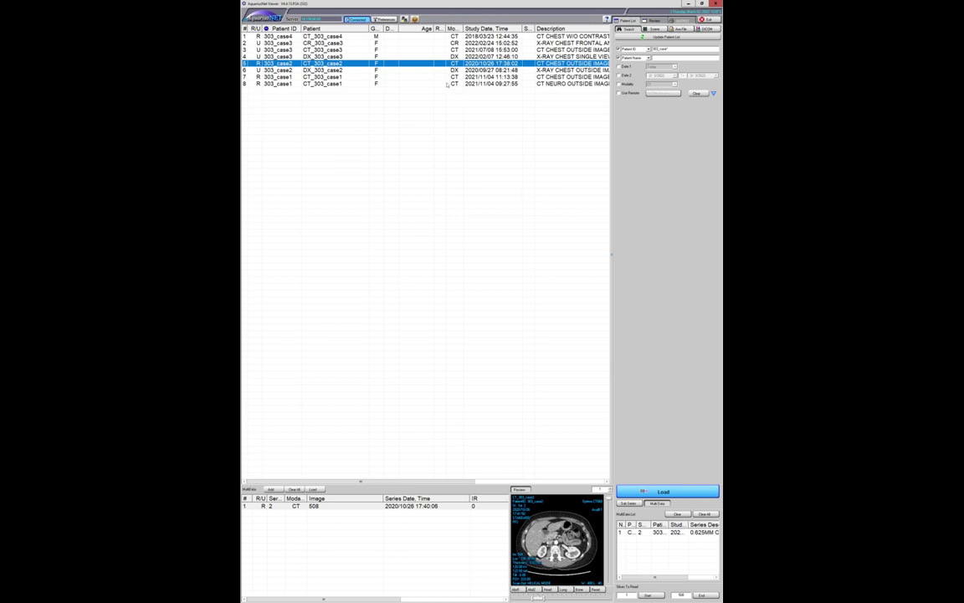
{"action": "left_click", "coordinate": [441, 70]}
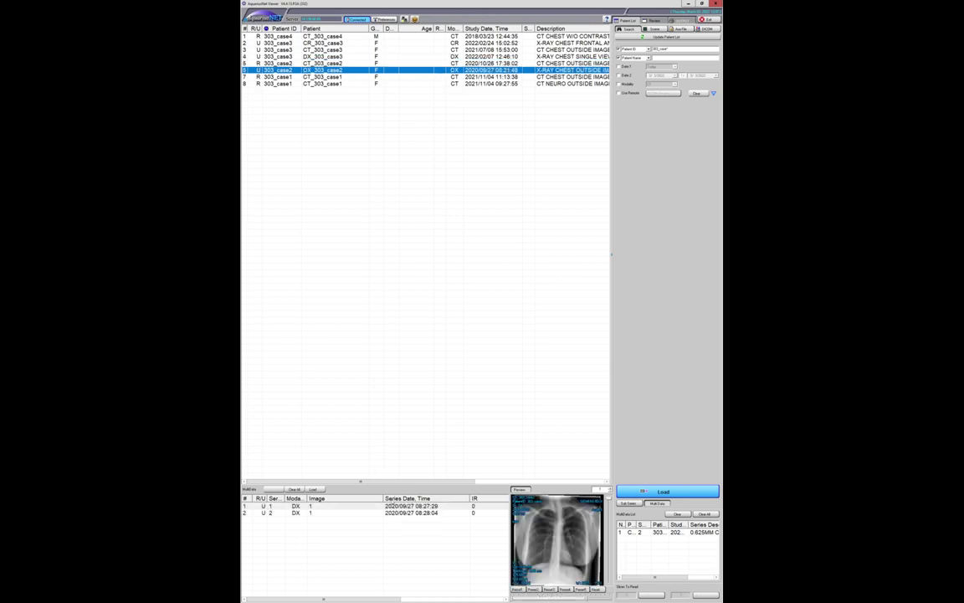
{"action": "double_click", "coordinate": [392, 505]}
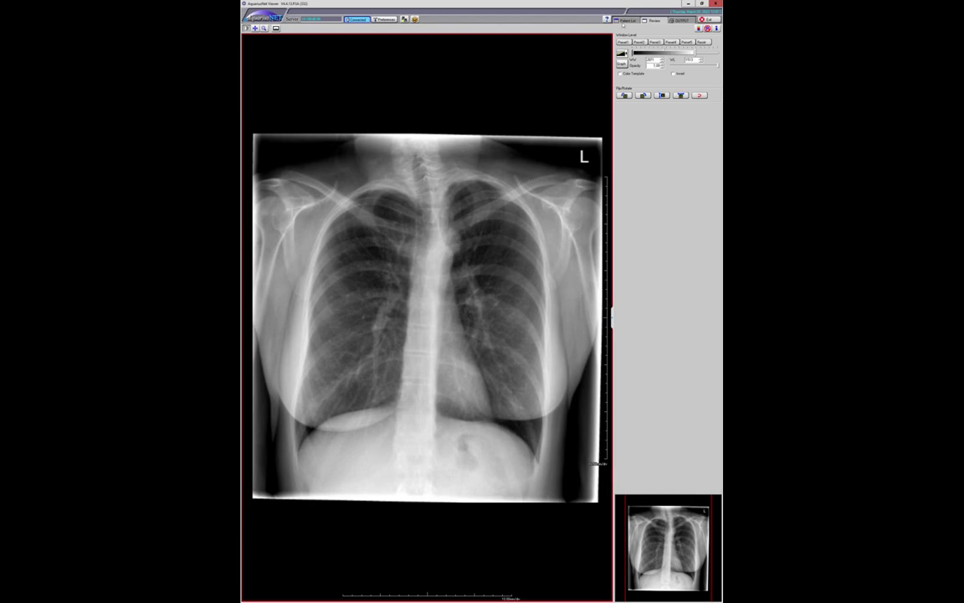
- Open series 2, the lateral view, of the same 303_case2 chest X-ray study
{"action": "left_click", "coordinate": [624, 22]}
{"action": "double_click", "coordinate": [389, 512]}
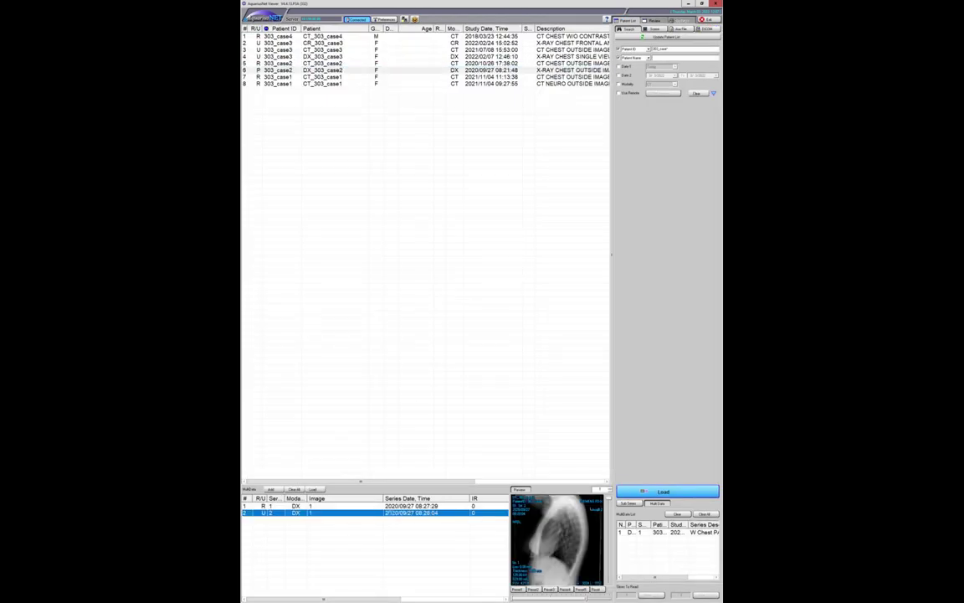
{"action": "key", "text": "Return"}
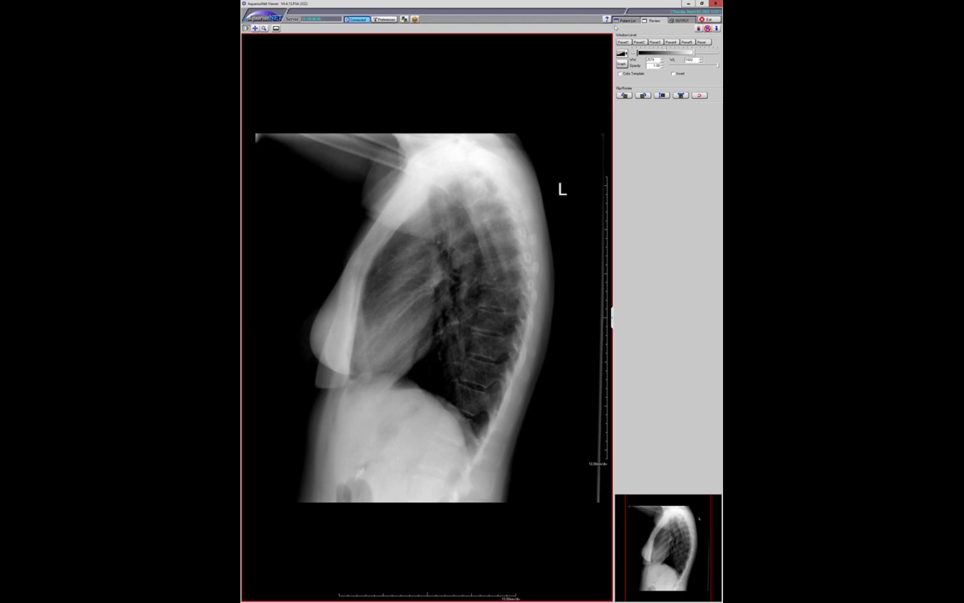
- Return to the patient list, reload the 508-image 303_case2 chest CT series and enlarge its axial view
{"action": "left_click", "coordinate": [627, 20]}
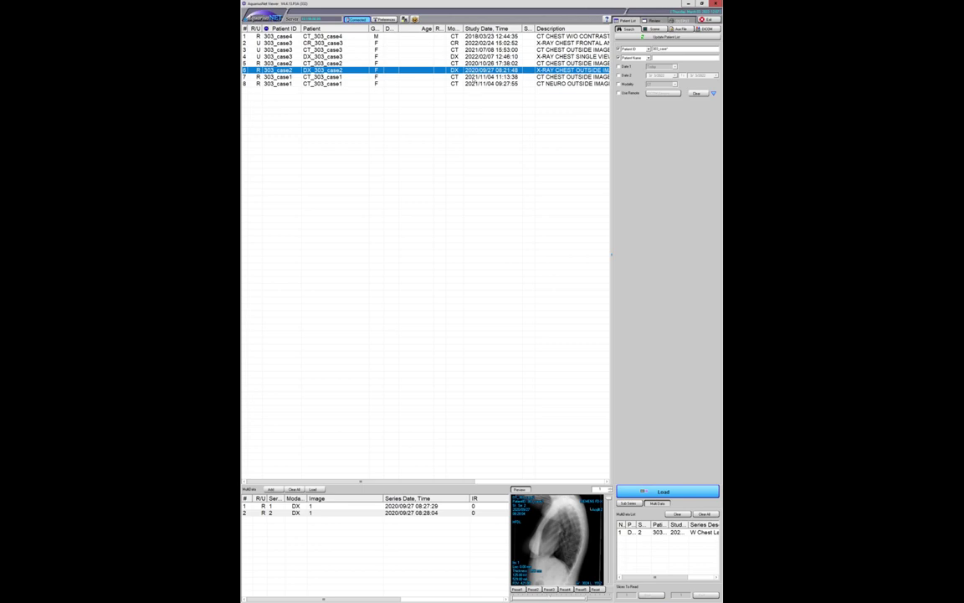
{"action": "key", "text": "Up"}
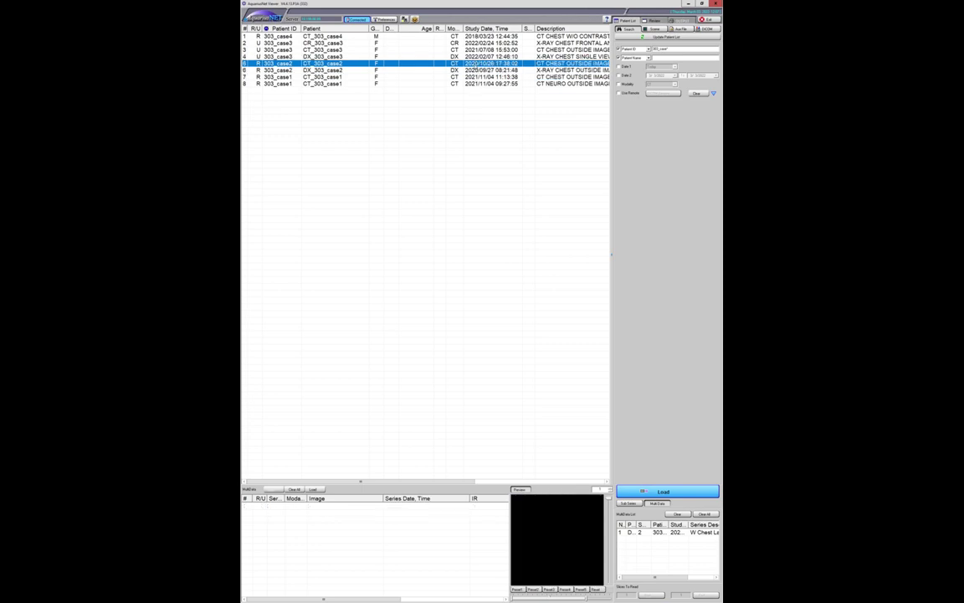
{"action": "double_click", "coordinate": [390, 507]}
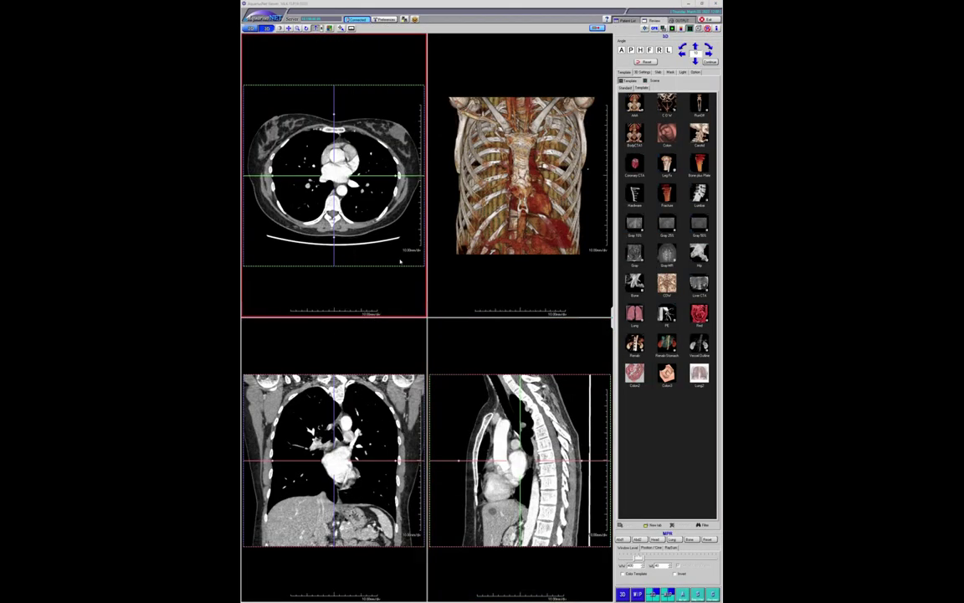
{"action": "mouse_move", "coordinate": [459, 326]}
{"action": "left_mouse_down"}
{"action": "mouse_move", "coordinate": [460, 299]}
{"action": "mouse_move", "coordinate": [460, 319]}
{"action": "left_mouse_up"}
- Examine the round mass beside the upper thoracic spine on the axial slices around the aortic arch
{"action": "scroll", "coordinate": [459, 320], "scroll_direction": "down", "scroll_amount": 8}
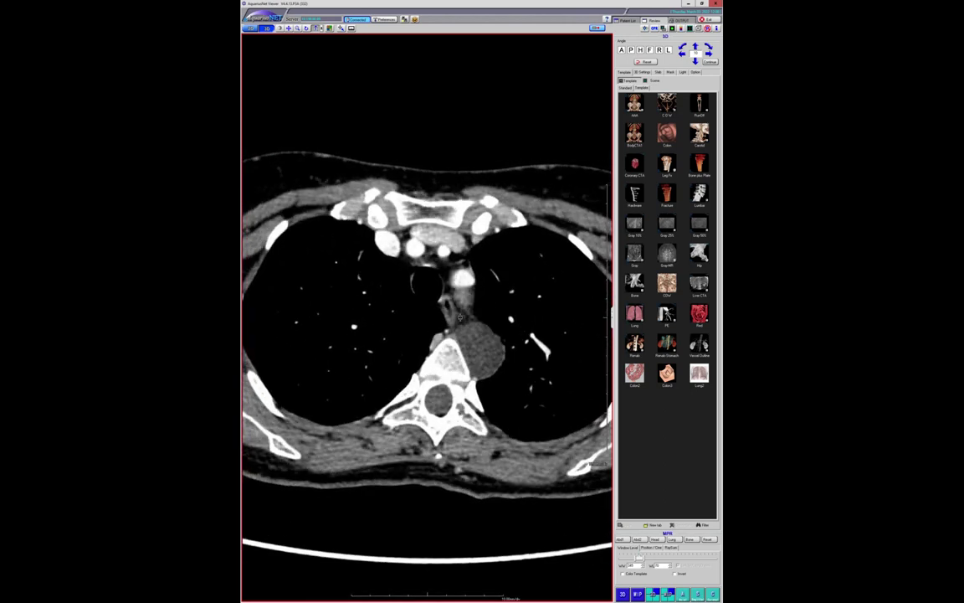
{"action": "scroll", "coordinate": [459, 320], "scroll_direction": "up", "scroll_amount": 5}
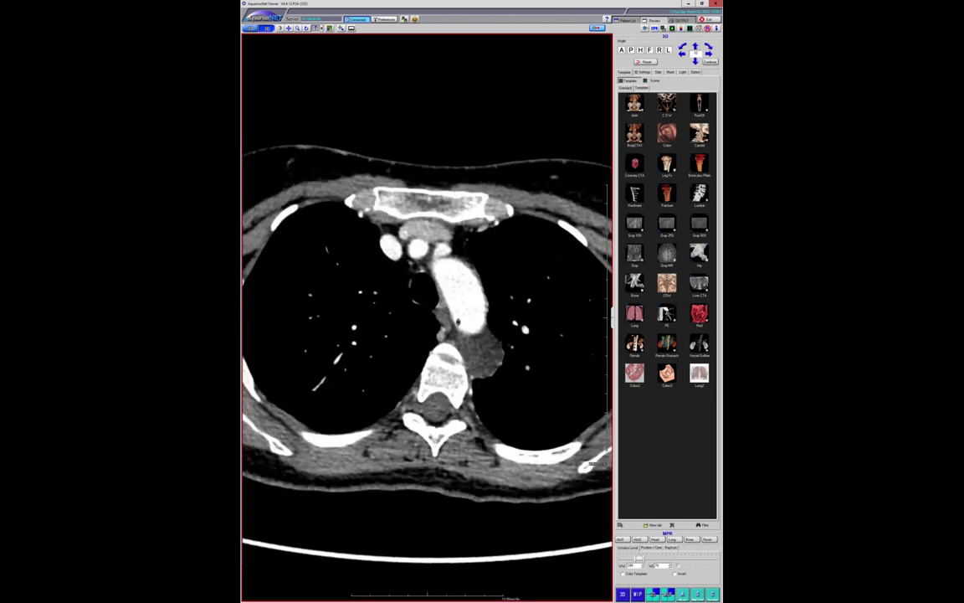
{"action": "scroll", "coordinate": [459, 320], "scroll_direction": "up", "scroll_amount": 5}
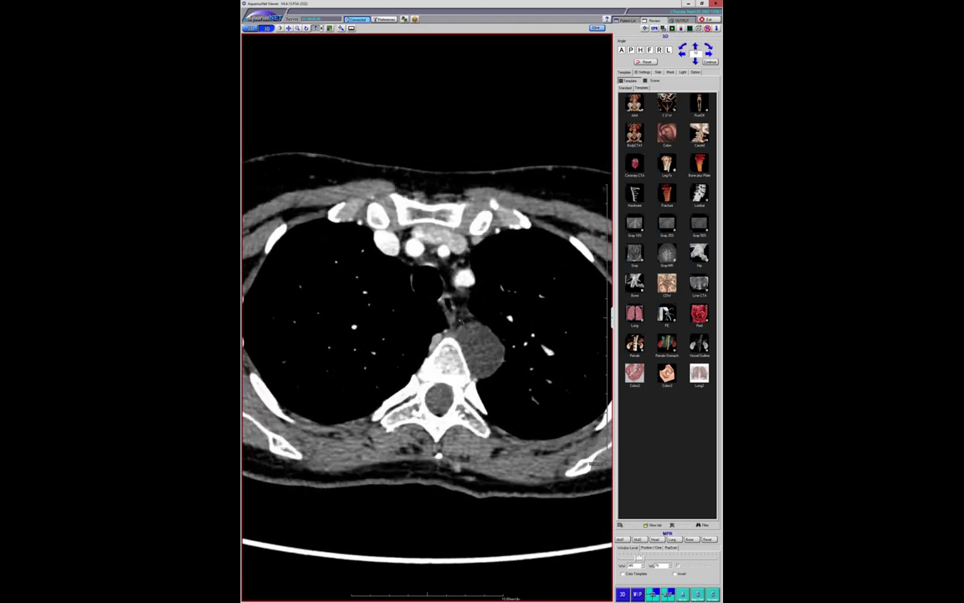
{"action": "scroll", "coordinate": [477, 326], "scroll_direction": "down", "scroll_amount": 1}
- Restore the four-view layout, centre the crosshairs on the mass beside the spine and examine it in the sagittal view
{"action": "double_click", "coordinate": [476, 326]}
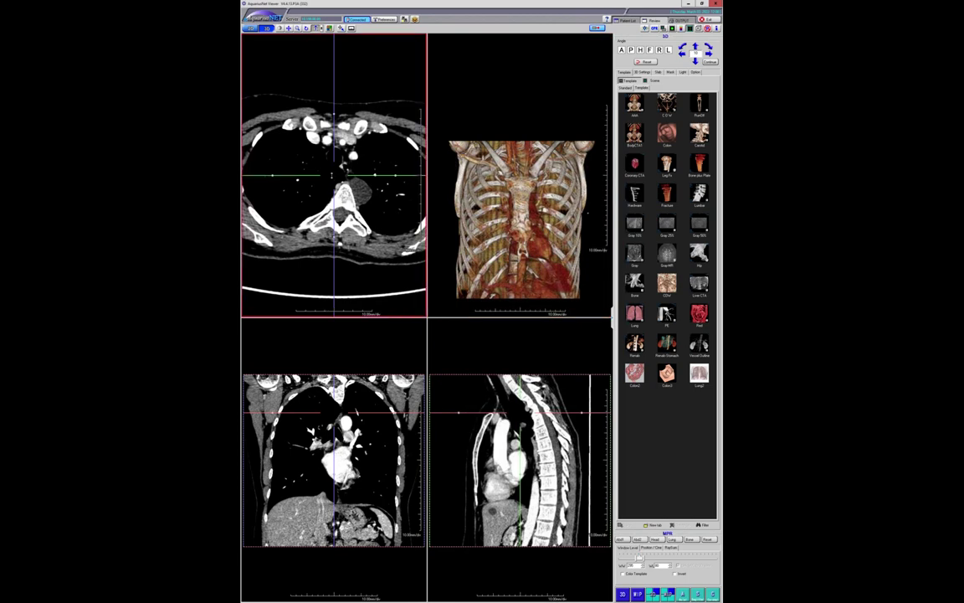
{"action": "left_click_drag", "start_coordinate": [334, 176], "coordinate": [358, 192]}
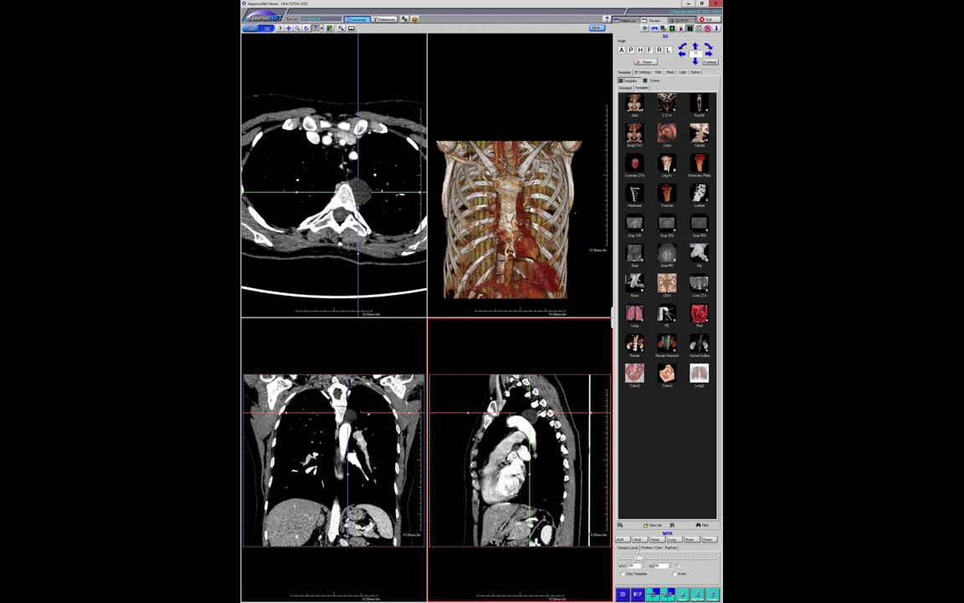
{"action": "scroll", "coordinate": [540, 440], "scroll_direction": "down", "scroll_amount": 10}
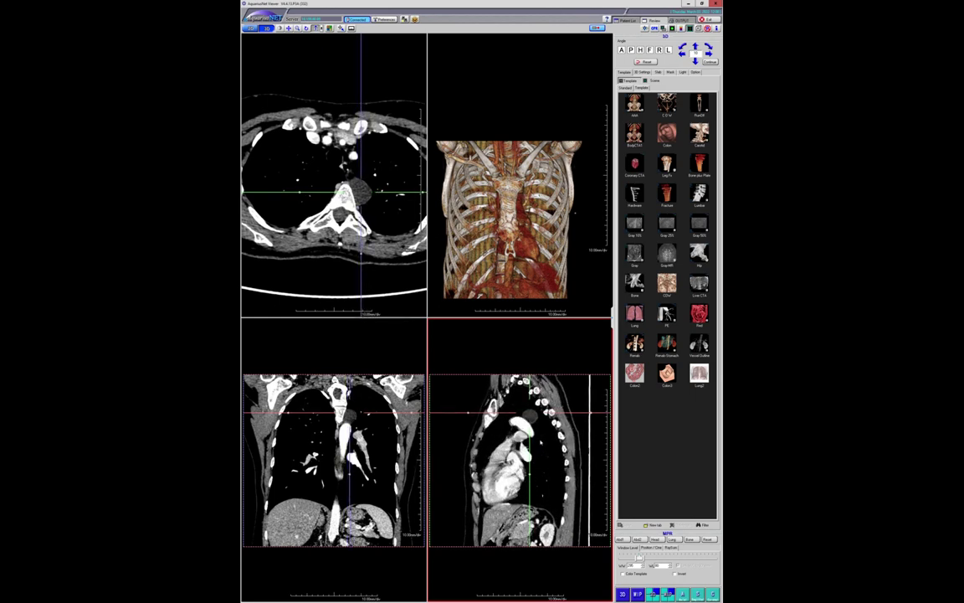
- Enlarge the axial view and examine the paraspinal mass and its relation to the aorta, continuing through the slices to the pulmonary arteries
{"action": "left_click", "coordinate": [417, 307]}
{"action": "double_click", "coordinate": [417, 306]}
{"action": "scroll", "coordinate": [417, 306], "scroll_direction": "down", "scroll_amount": 10}
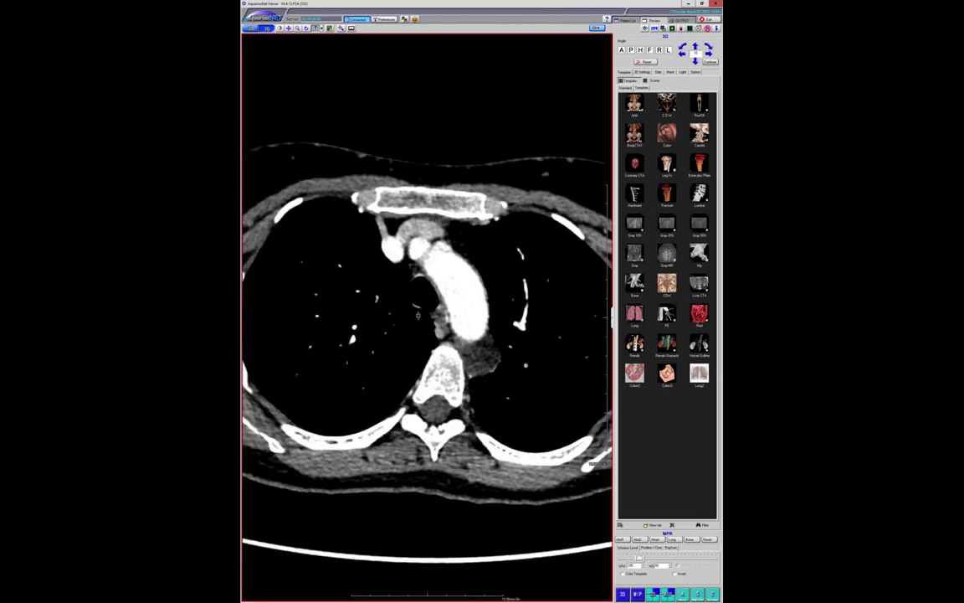
{"action": "scroll", "coordinate": [417, 306], "scroll_direction": "up", "scroll_amount": 12}
{"action": "scroll", "coordinate": [417, 306], "scroll_direction": "down", "scroll_amount": 8}
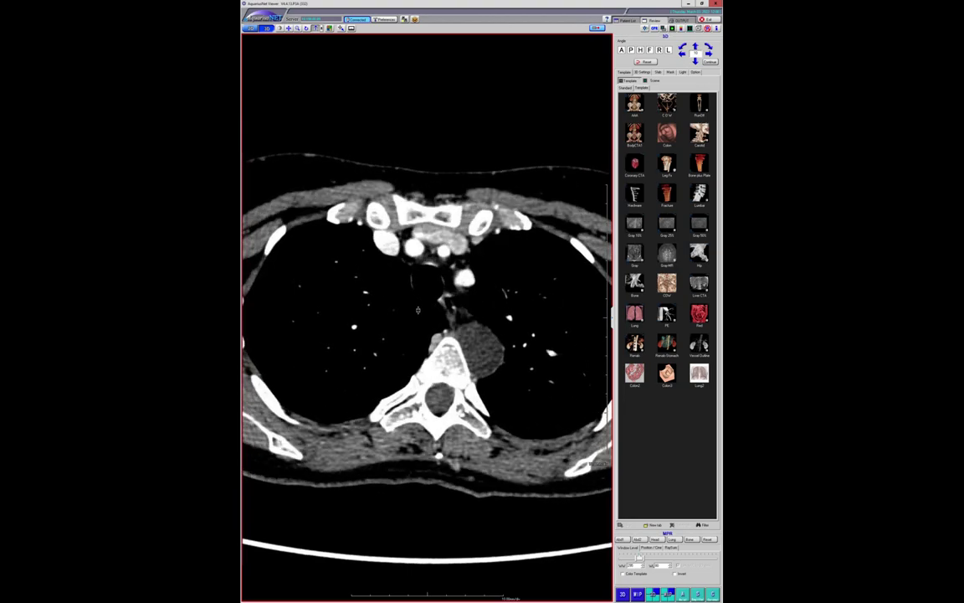
{"action": "scroll", "coordinate": [415, 318], "scroll_direction": "up", "scroll_amount": 8}
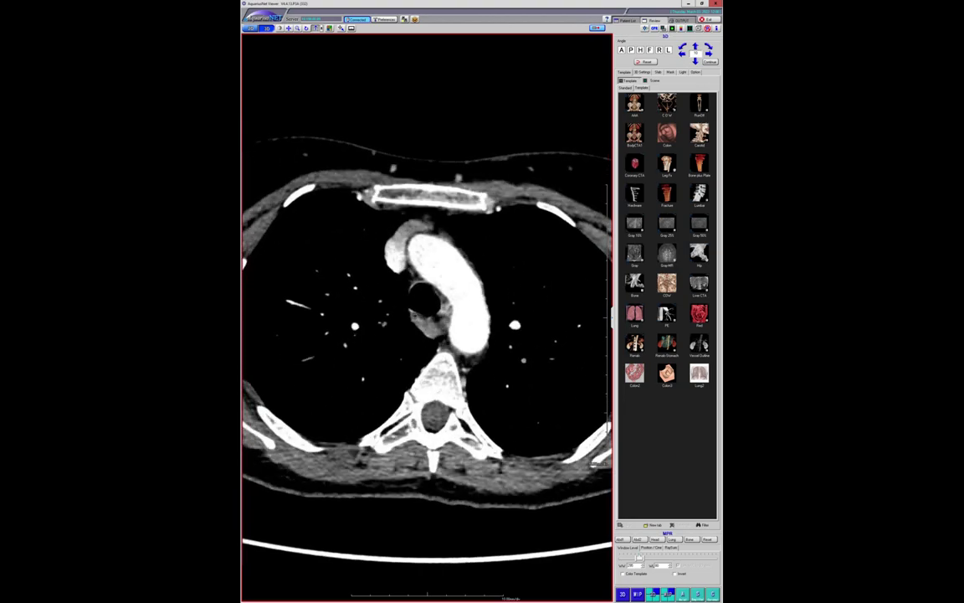
{"action": "scroll", "coordinate": [497, 379], "scroll_direction": "down", "scroll_amount": 4}
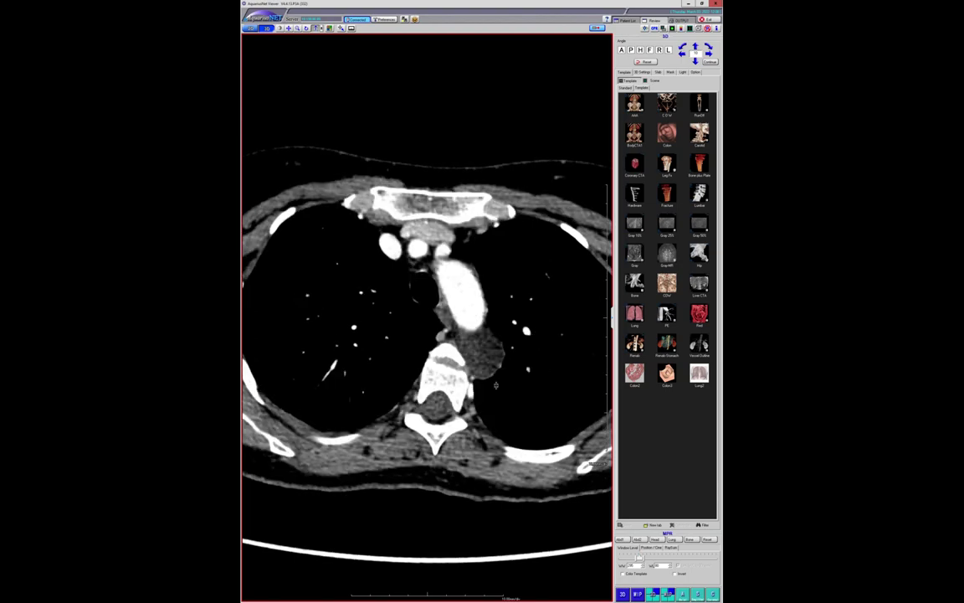
{"action": "scroll", "coordinate": [496, 378], "scroll_direction": "up", "scroll_amount": 5}
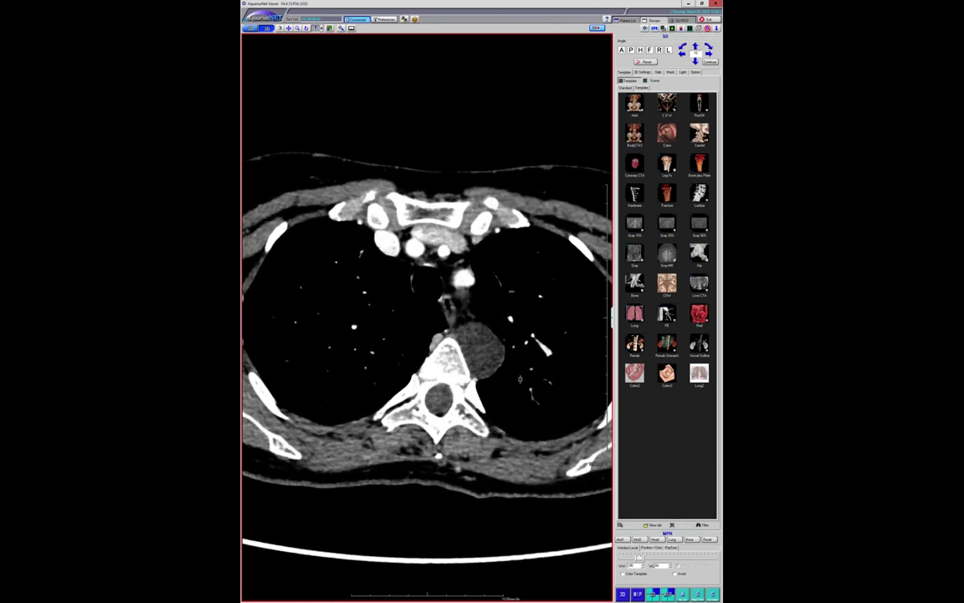
{"action": "scroll", "coordinate": [518, 385], "scroll_direction": "down", "scroll_amount": 2}
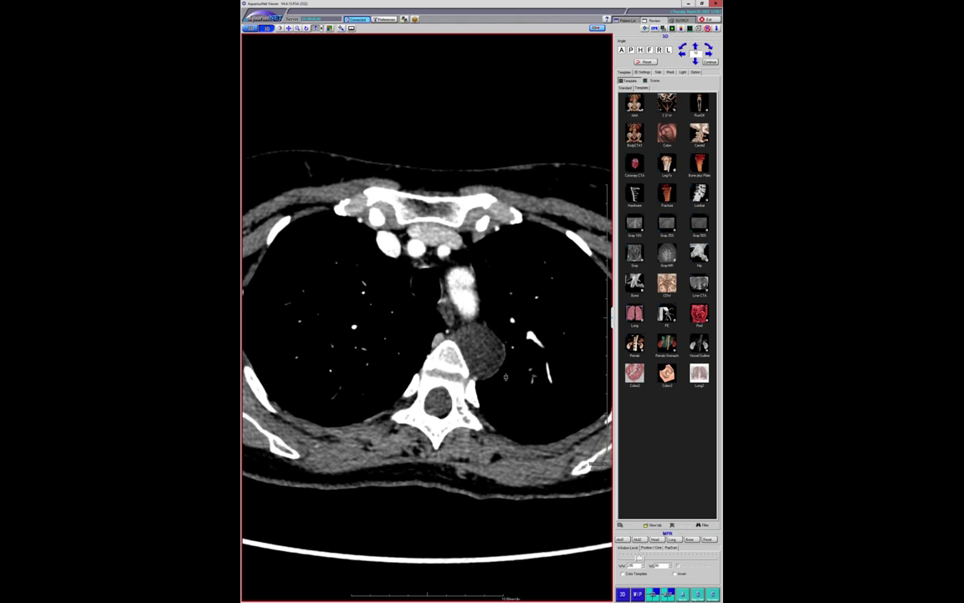
{"action": "scroll", "coordinate": [506, 377], "scroll_direction": "down", "scroll_amount": 5}
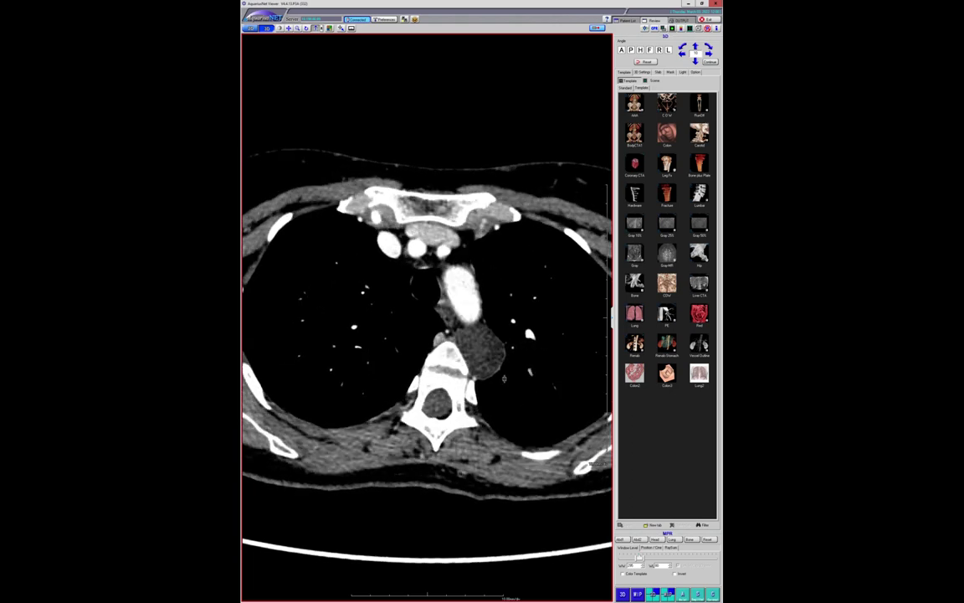
{"action": "scroll", "coordinate": [500, 383], "scroll_direction": "up", "scroll_amount": 5}
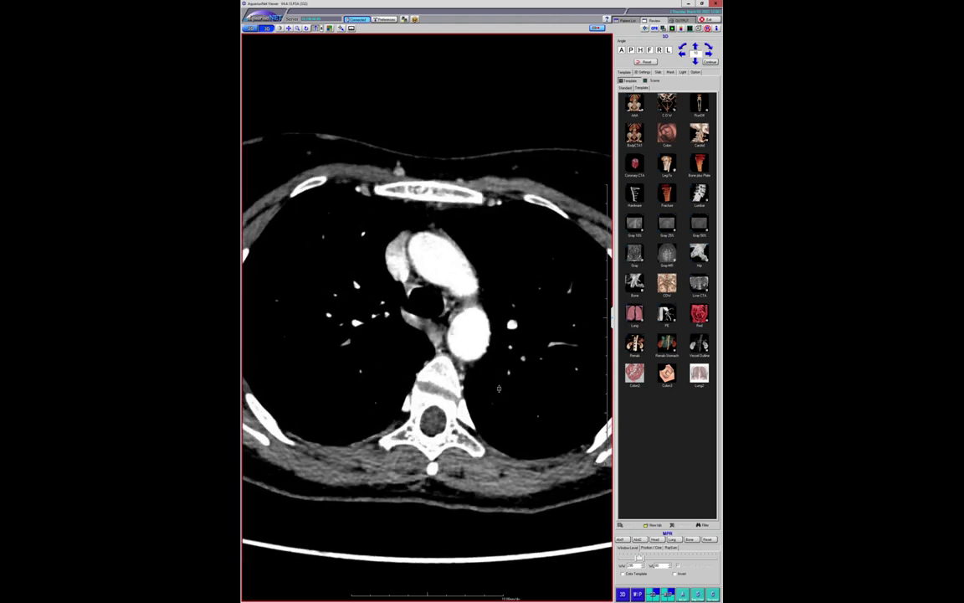
{"action": "scroll", "coordinate": [505, 379], "scroll_direction": "up", "scroll_amount": 4}
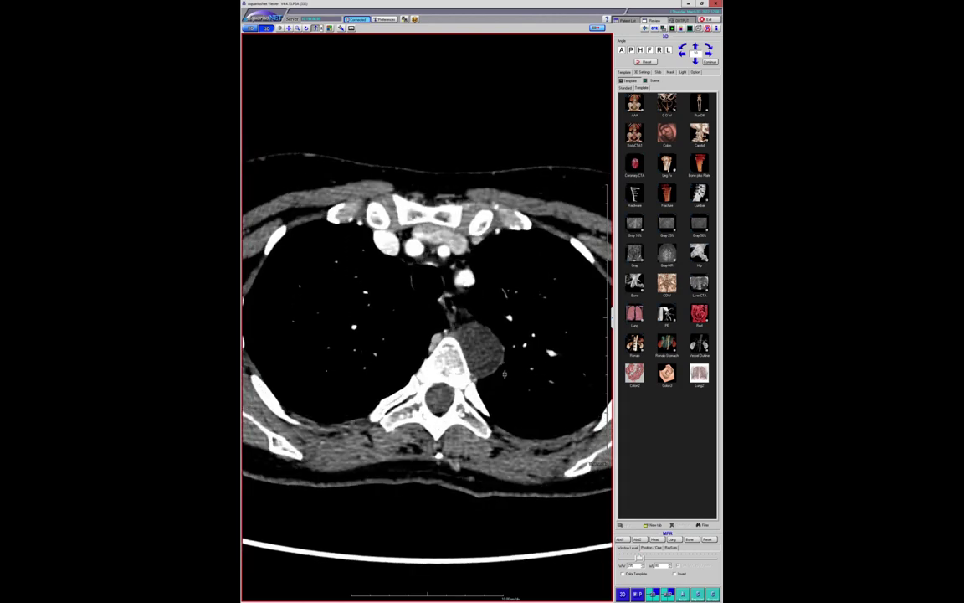
{"action": "scroll", "coordinate": [507, 370], "scroll_direction": "down", "scroll_amount": 5}
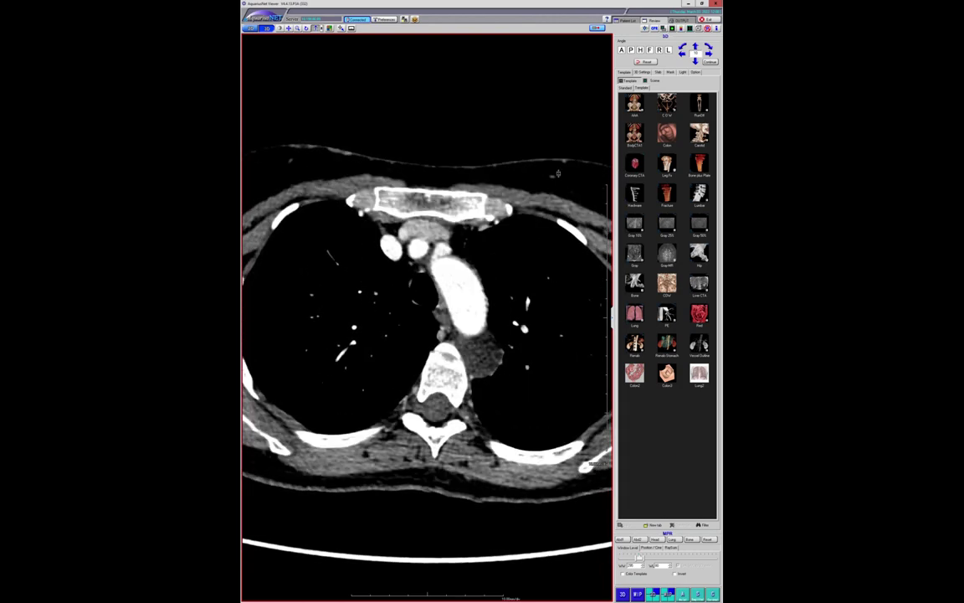
{"action": "scroll", "coordinate": [505, 160], "scroll_direction": "down", "scroll_amount": 8}
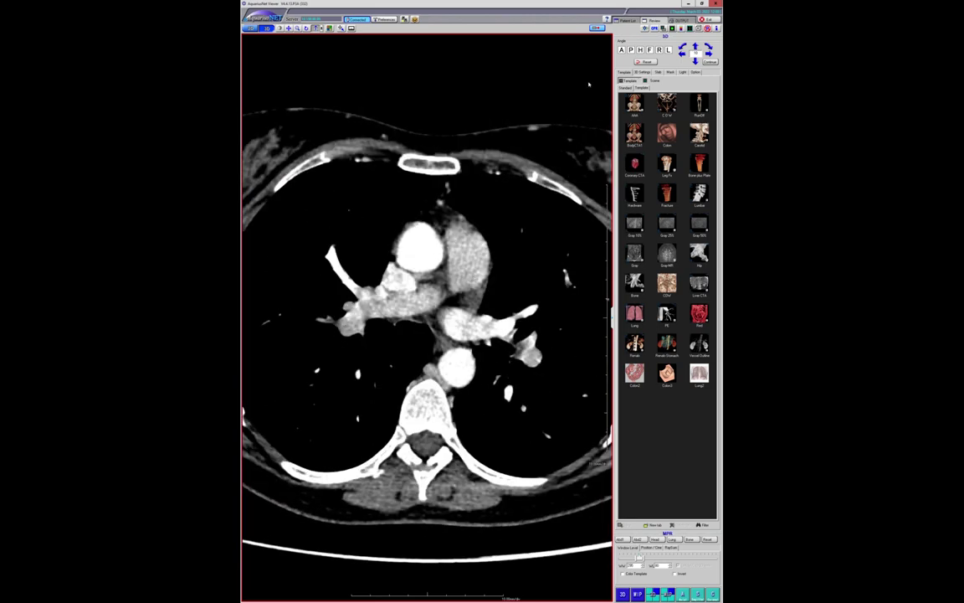
- Open the 303_case3 single-view chest X-ray from the patient list and adjust its window level for stronger contrast
{"action": "left_click", "coordinate": [624, 21]}
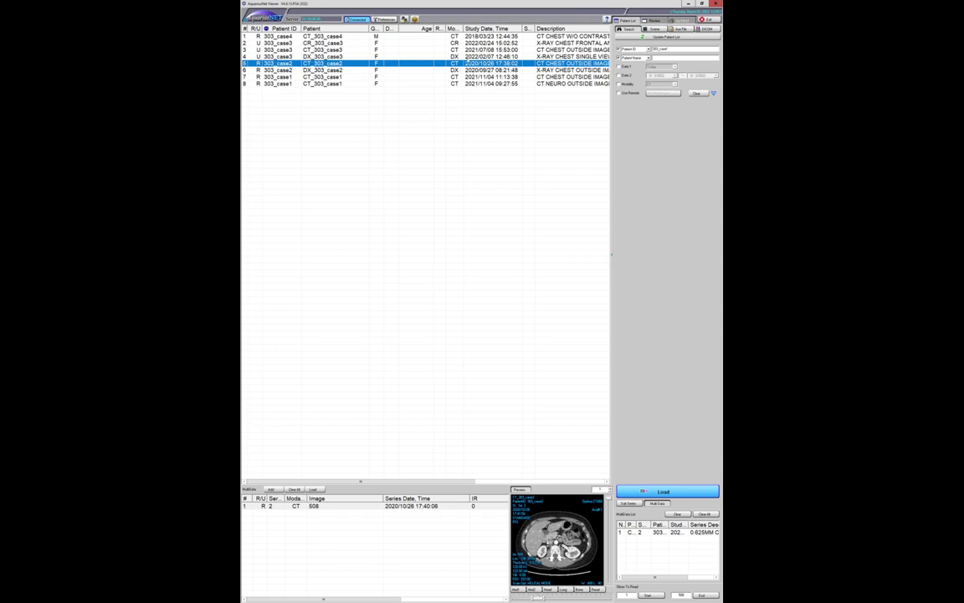
{"action": "left_click", "coordinate": [473, 51]}
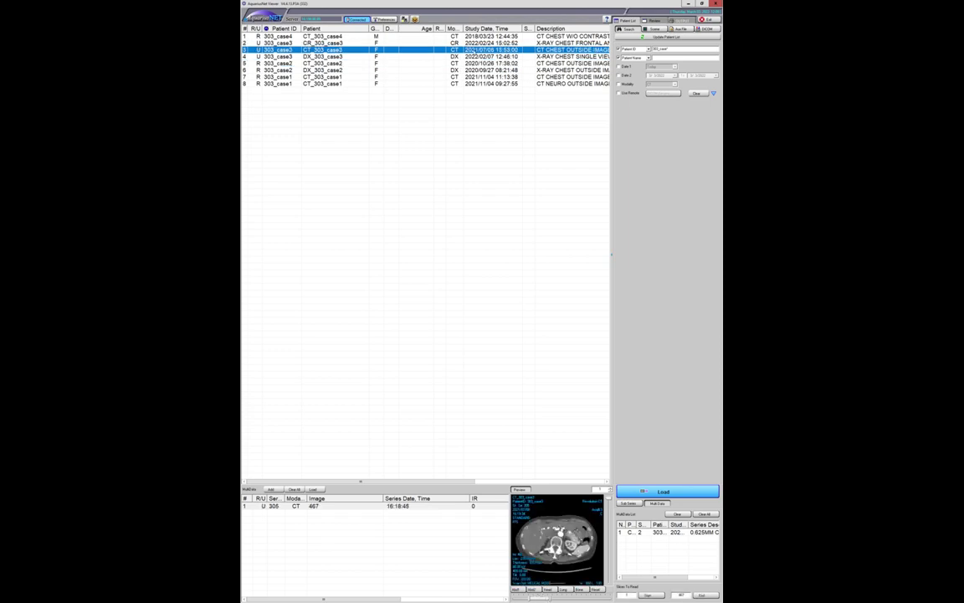
{"action": "left_click", "coordinate": [469, 56]}
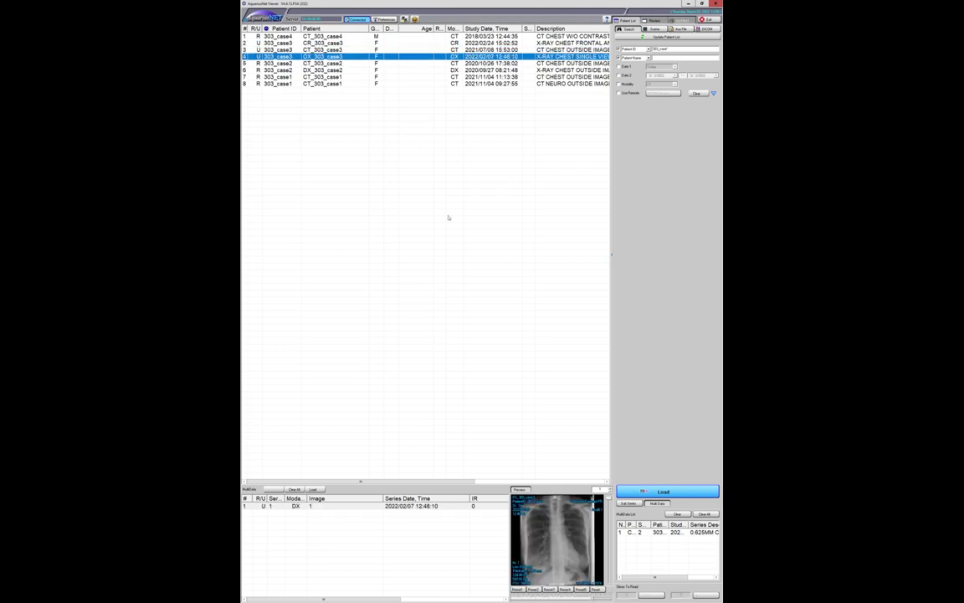
{"action": "double_click", "coordinate": [392, 507]}
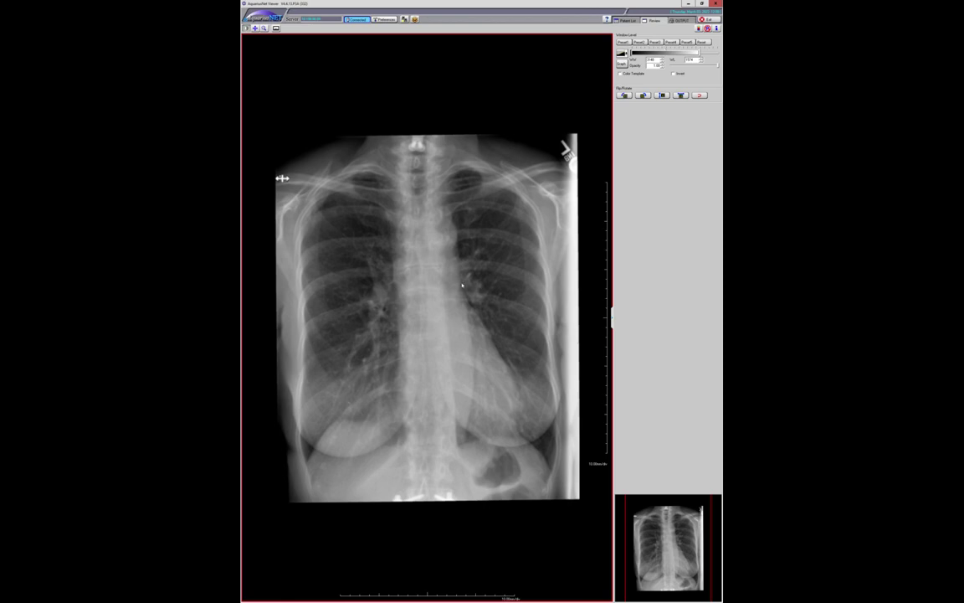
{"action": "left_click_drag", "start_coordinate": [462, 285], "coordinate": [444, 299]}
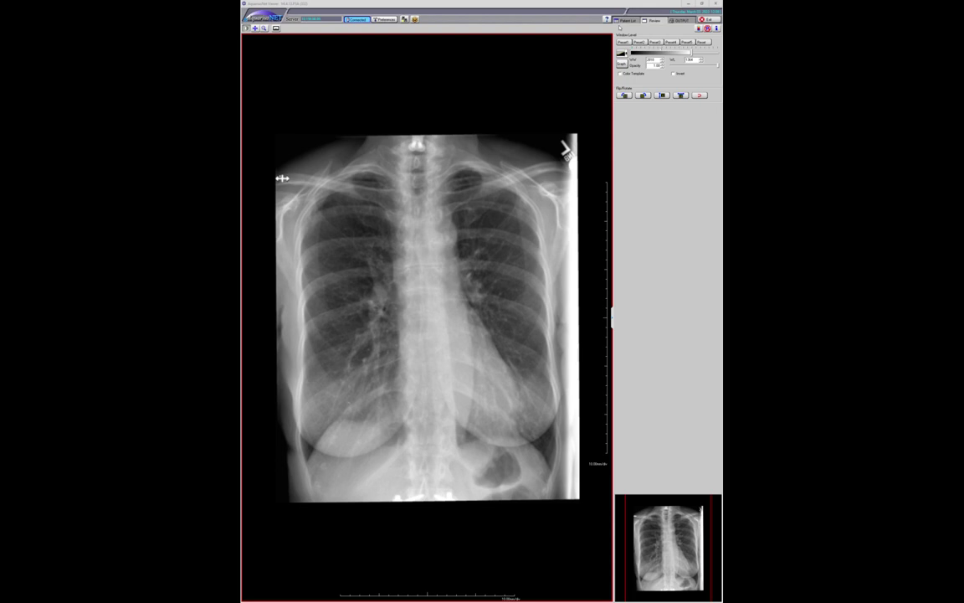
{"action": "left_click_drag", "start_coordinate": [552, 97], "coordinate": [487, 145]}
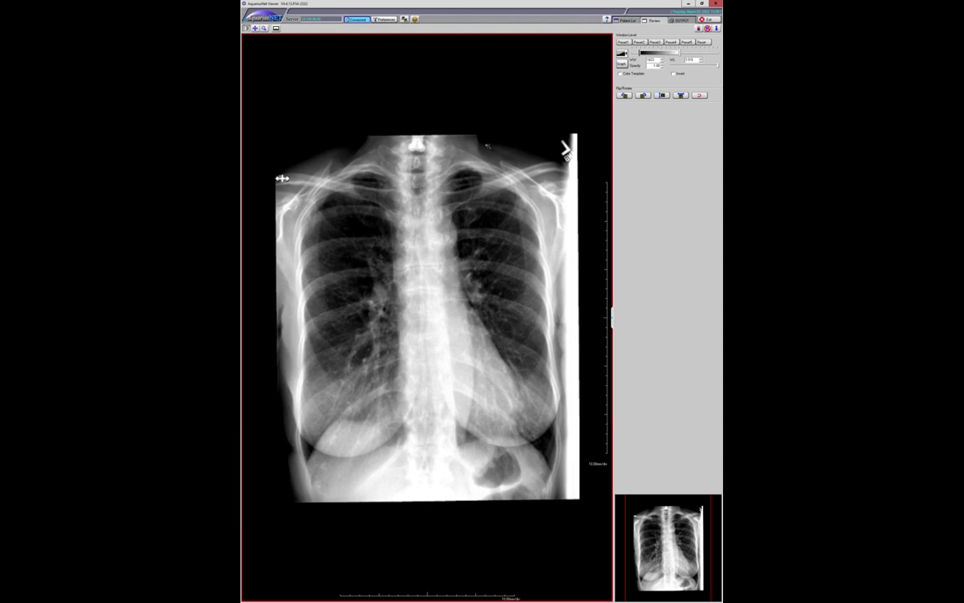
- Enlarge the single-view chest X-ray and load the 467-image chest CT series of 303_case3 from the patient list
{"action": "left_click_drag", "start_coordinate": [487, 146], "coordinate": [465, 162]}
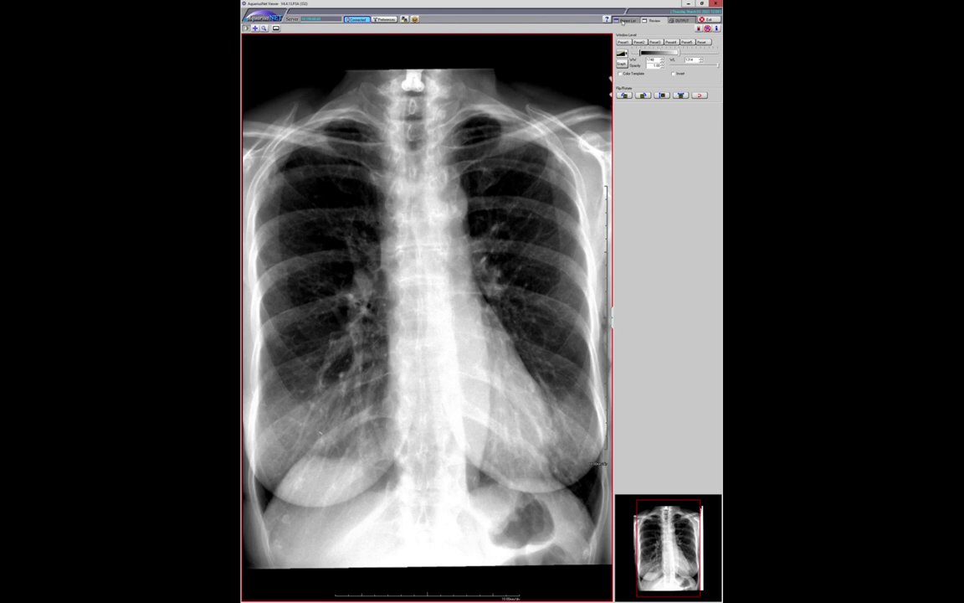
{"action": "left_click", "coordinate": [623, 20]}
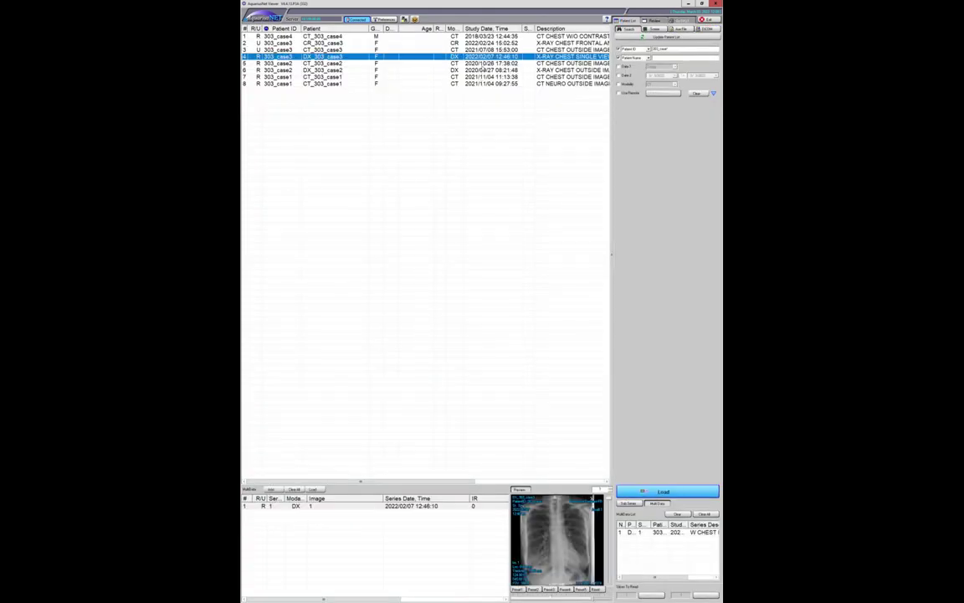
{"action": "left_click", "coordinate": [483, 50]}
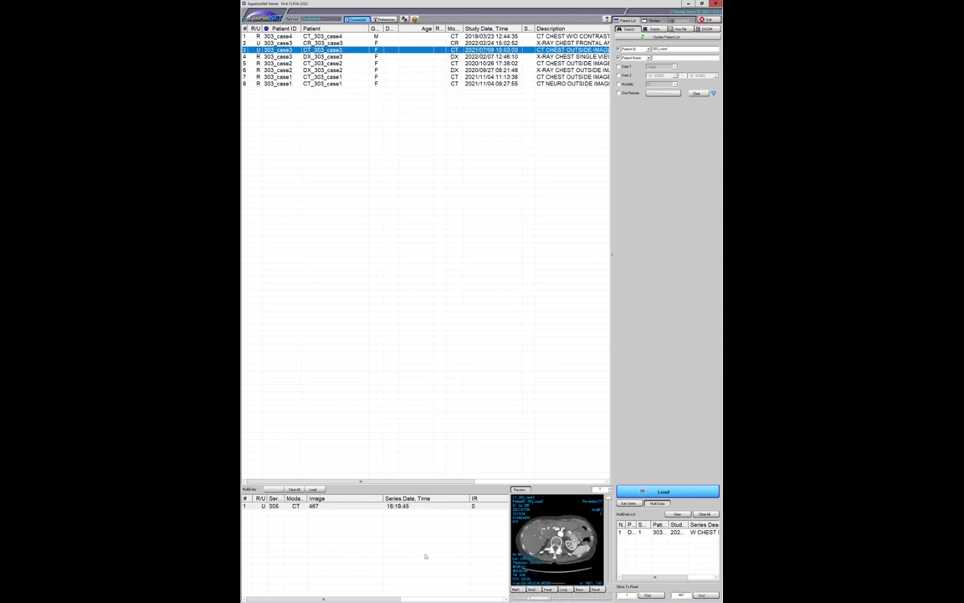
{"action": "double_click", "coordinate": [416, 507]}
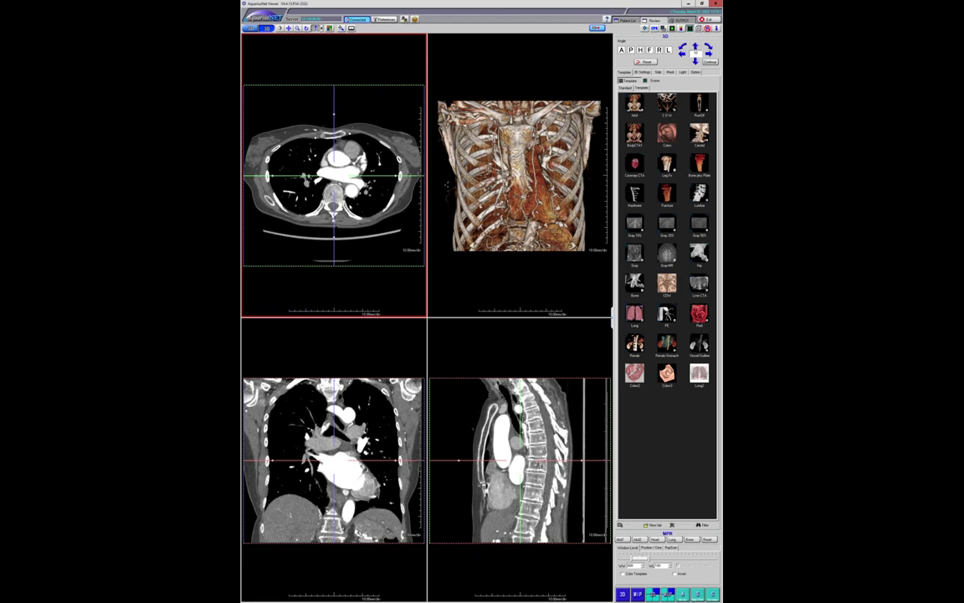
- Enlarge the axial chest CT view, widen its window and examine the aorta and mediastinum from the arch to the heart
{"action": "double_click", "coordinate": [315, 185]}
{"action": "scroll", "coordinate": [474, 287], "scroll_direction": "down", "scroll_amount": 5}
{"action": "scroll", "coordinate": [473, 284], "scroll_direction": "down", "scroll_amount": 5}
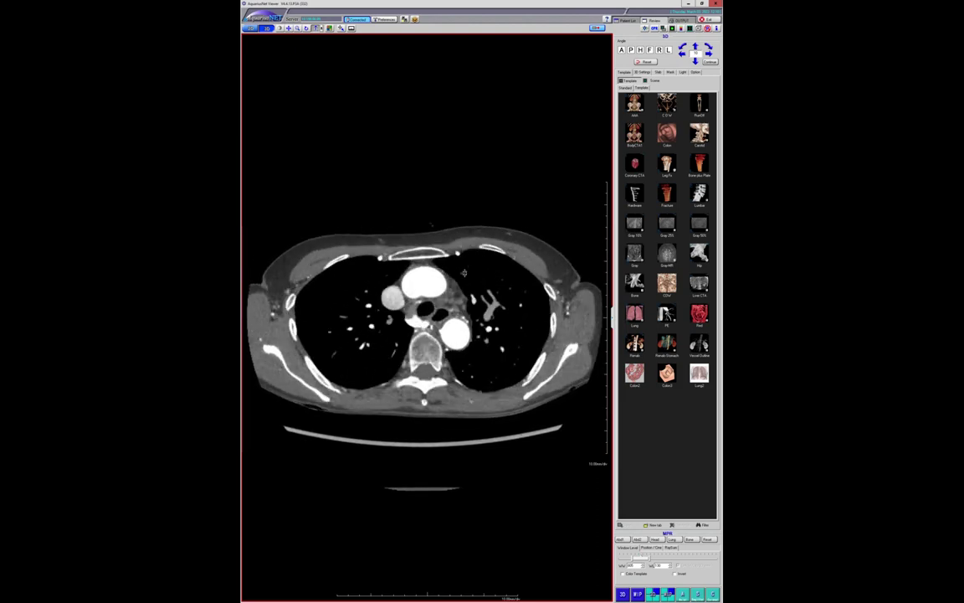
{"action": "left_click_drag", "start_coordinate": [459, 303], "coordinate": [455, 324]}
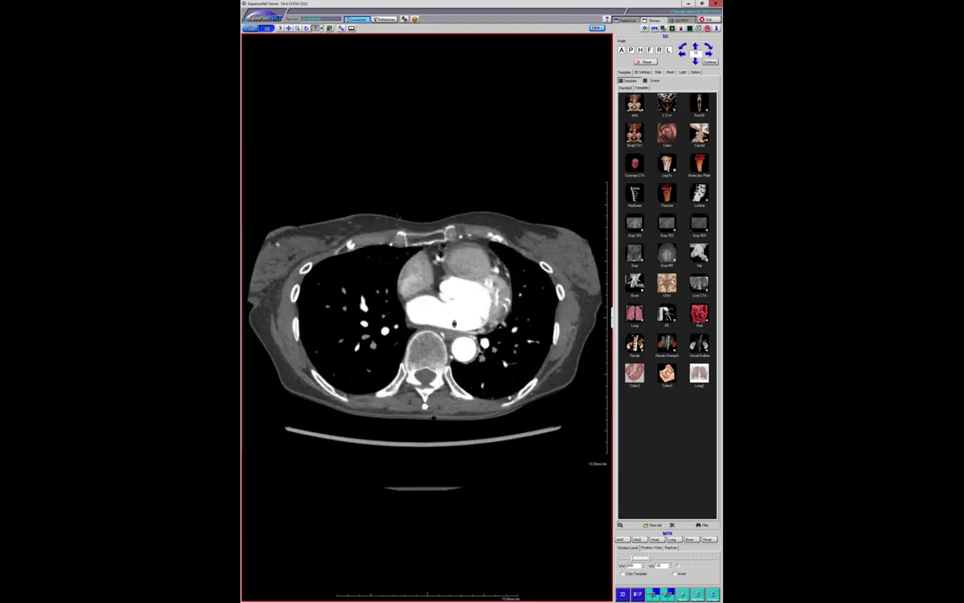
{"action": "scroll", "coordinate": [461, 322], "scroll_direction": "down", "scroll_amount": 2}
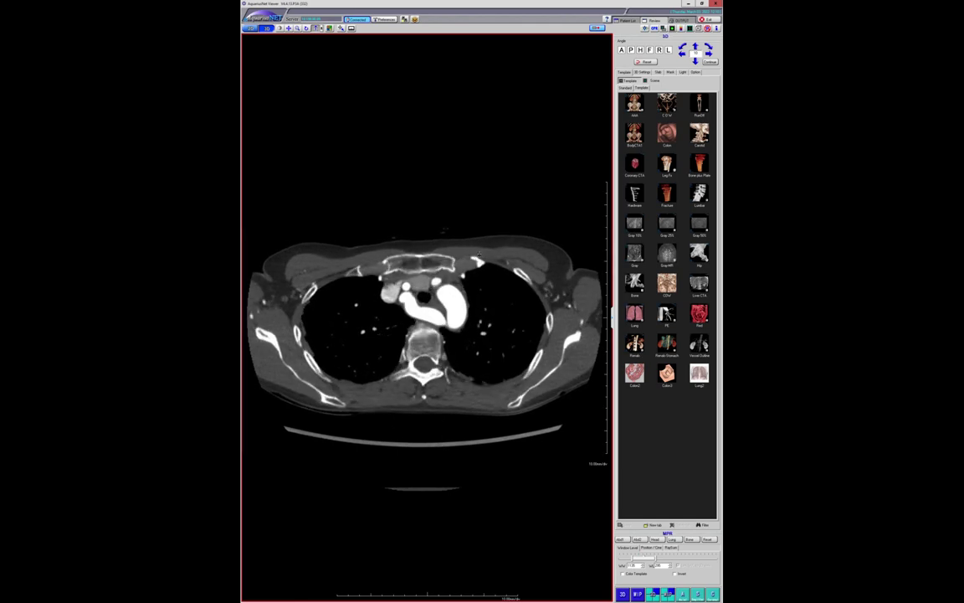
- Restore the four-view layout, switch the volume rendering to MPR and match it to the axial plane
{"action": "double_click", "coordinate": [479, 258]}
{"action": "right_click", "coordinate": [484, 182]}
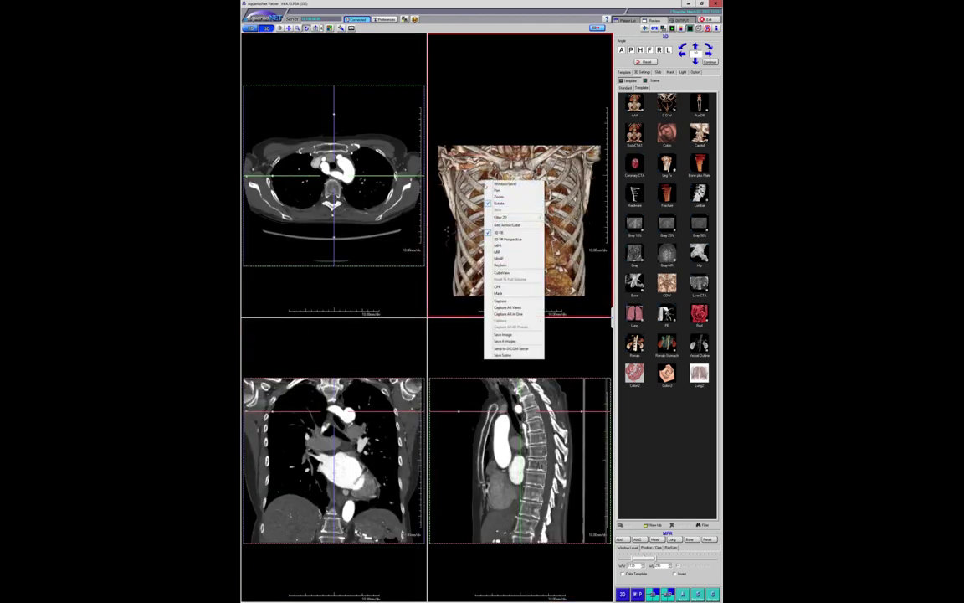
{"action": "left_click", "coordinate": [494, 246]}
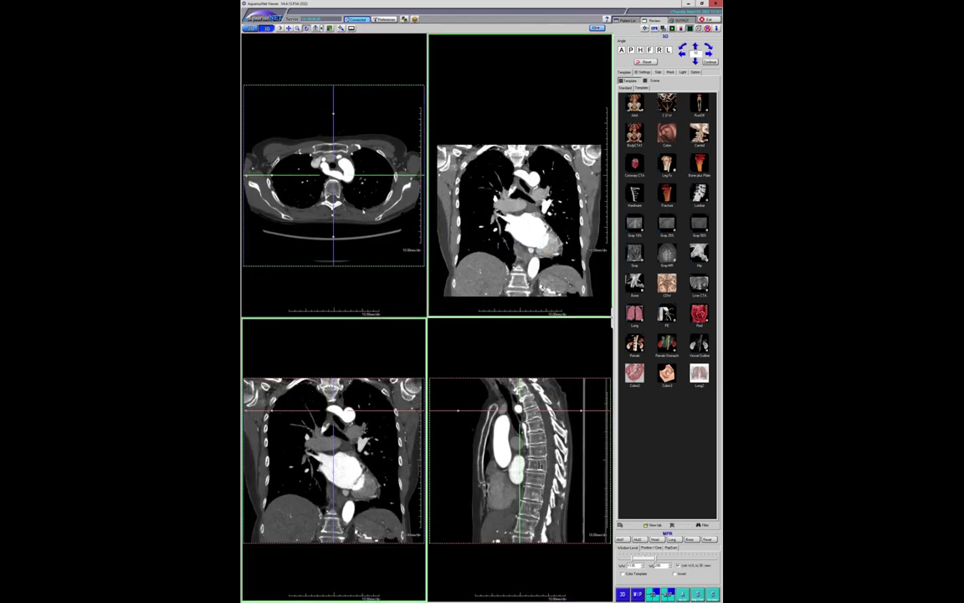
{"action": "right_click", "coordinate": [363, 210]}
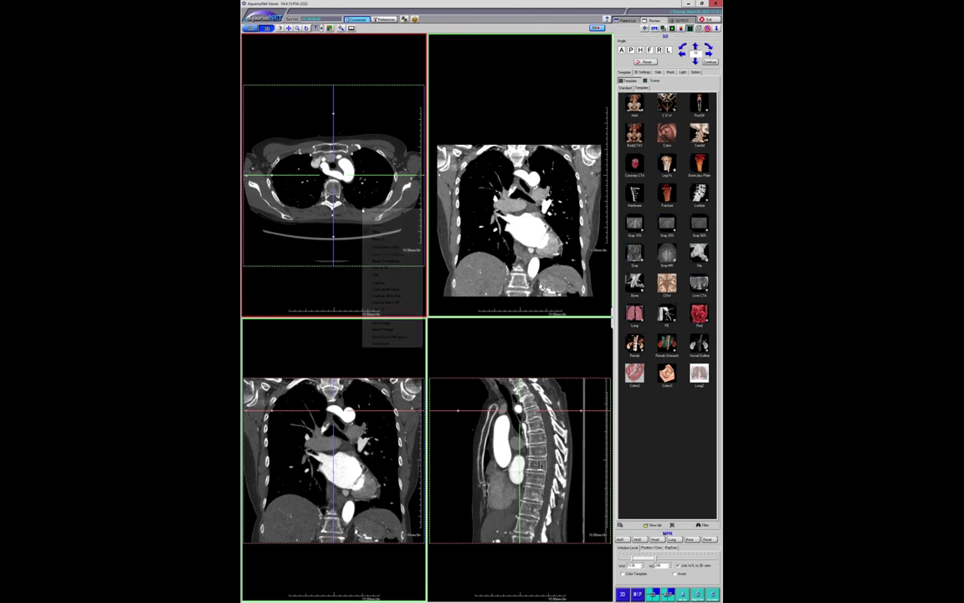
{"action": "left_click", "coordinate": [373, 267]}
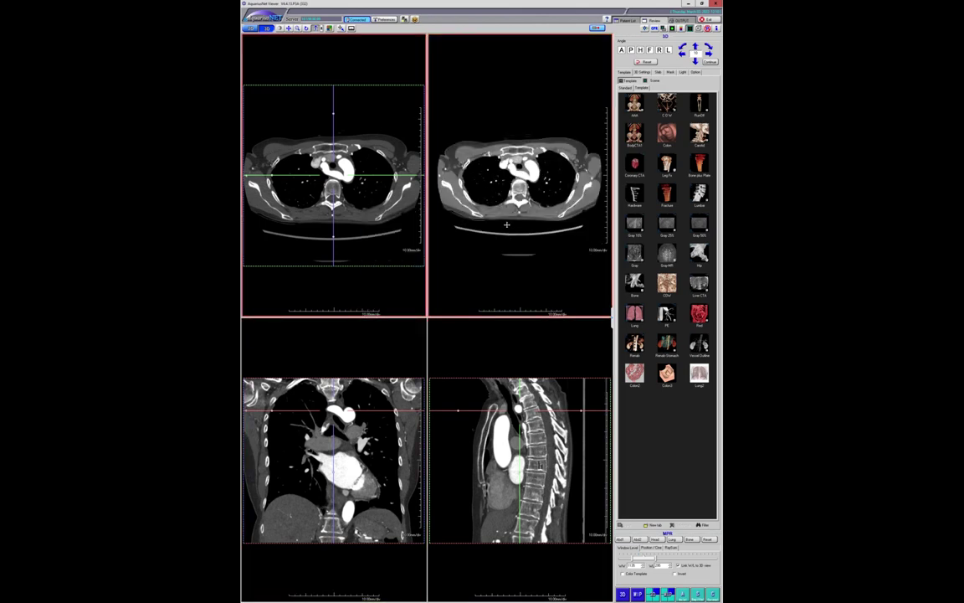
- Show the matched axial view as an enlarged 10 mm MIP slab and adjust its window level to darken the vessels and bones
{"action": "right_click", "coordinate": [508, 226]}
{"action": "left_click", "coordinate": [520, 298]}
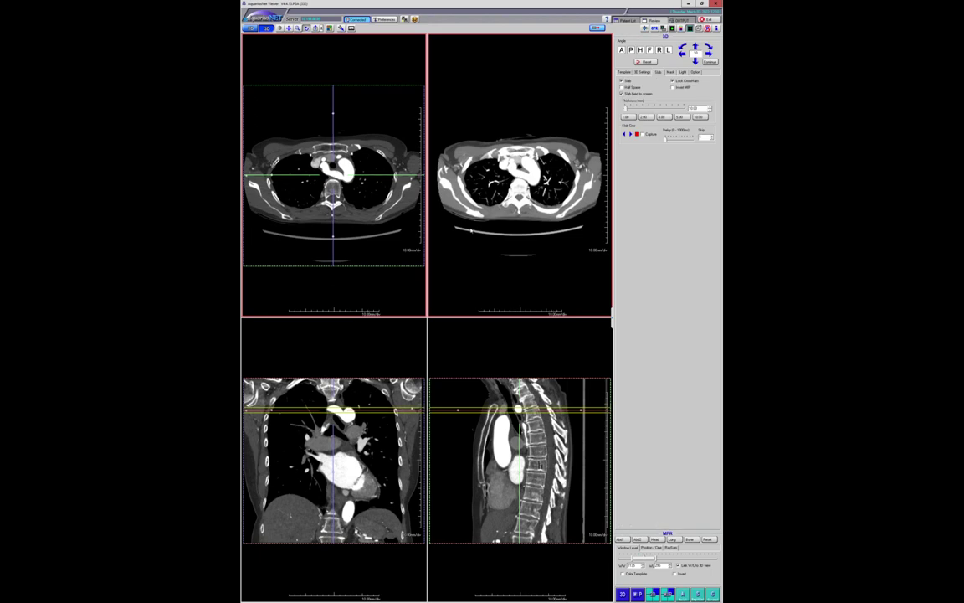
{"action": "left_click_drag", "start_coordinate": [460, 415], "coordinate": [460, 444]}
{"action": "double_click", "coordinate": [484, 221]}
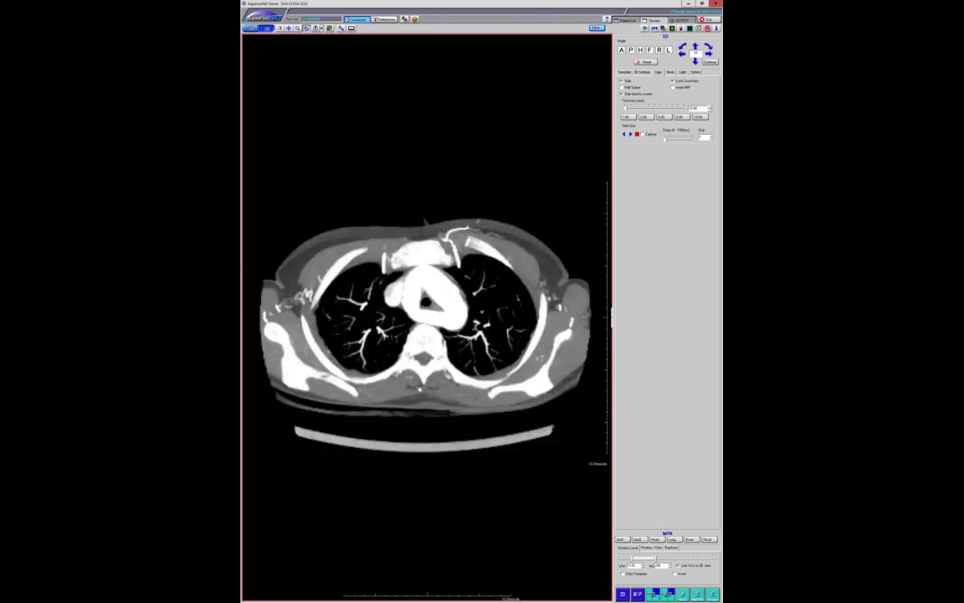
{"action": "left_click_drag", "start_coordinate": [487, 221], "coordinate": [544, 208]}
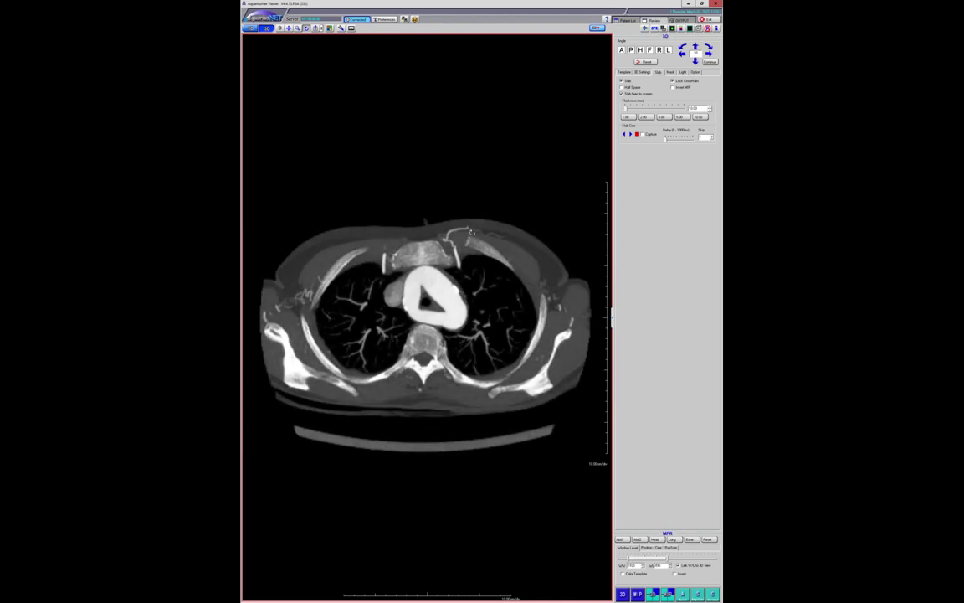
{"action": "left_click_drag", "start_coordinate": [471, 231], "coordinate": [462, 218]}
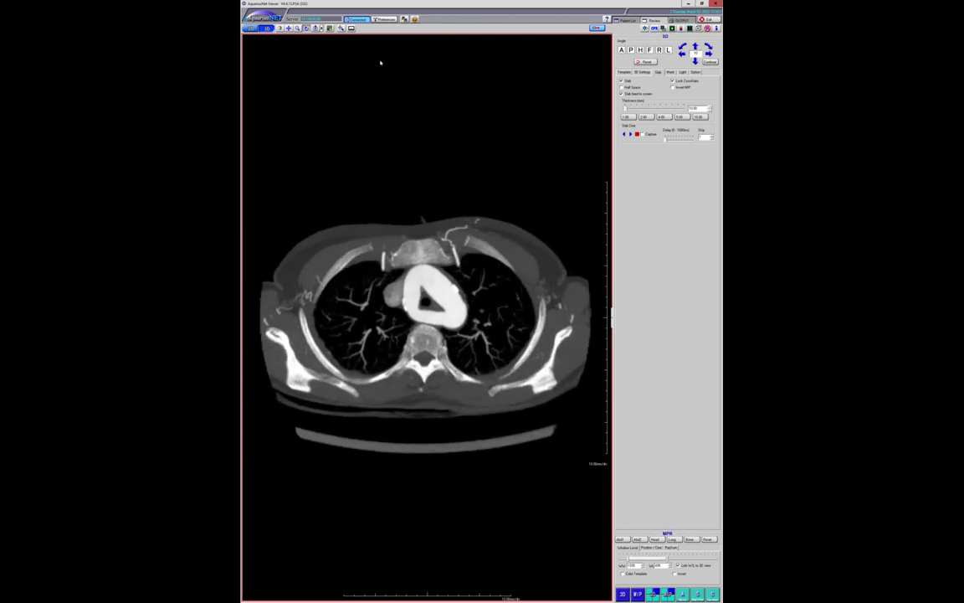
- Examine the aortic arch around the trachea on the axial MIP slices, from the upper chest vessels down to the pulmonary arteries
{"action": "left_click", "coordinate": [316, 28]}
{"action": "left_click_drag", "start_coordinate": [423, 190], "coordinate": [425, 193]}
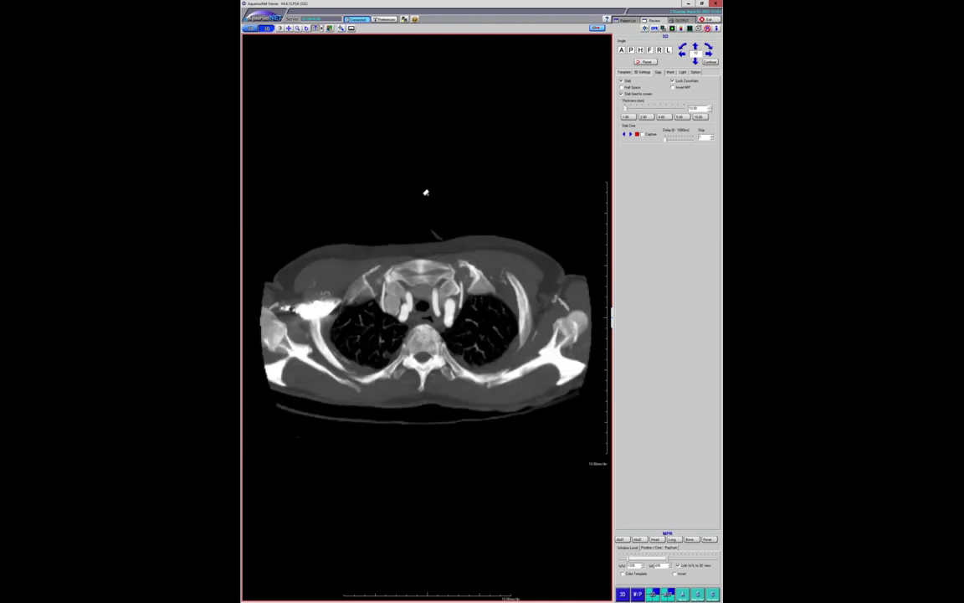
{"action": "scroll", "coordinate": [425, 192], "scroll_direction": "down", "scroll_amount": 10}
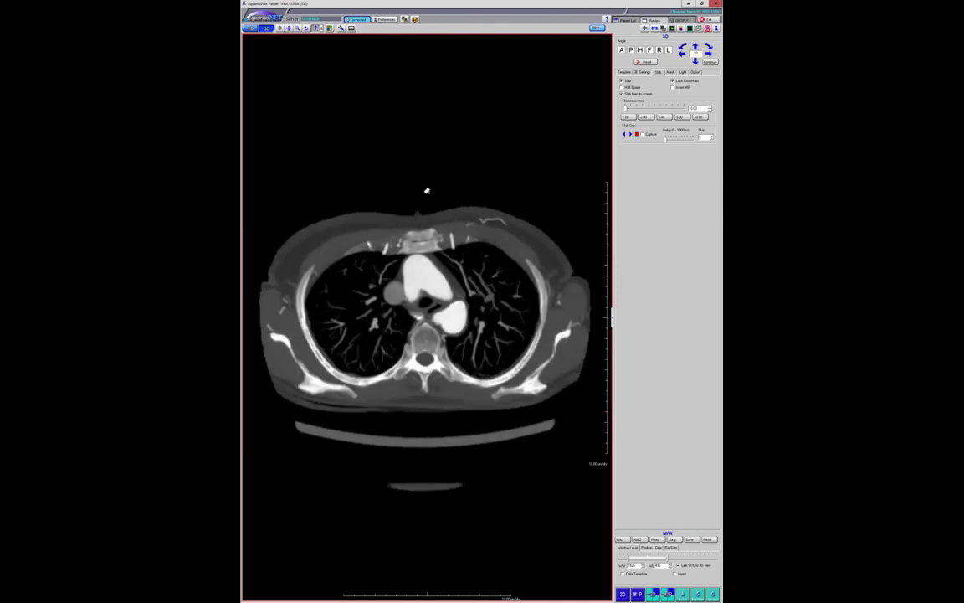
{"action": "scroll", "coordinate": [426, 191], "scroll_direction": "up", "scroll_amount": 6}
{"action": "scroll", "coordinate": [425, 192], "scroll_direction": "down", "scroll_amount": 4}
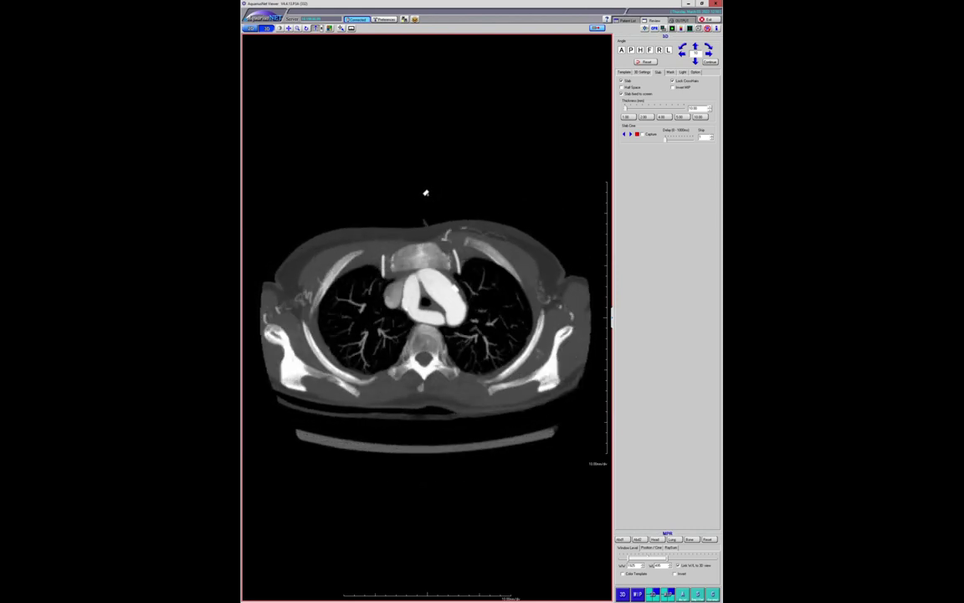
{"action": "scroll", "coordinate": [426, 193], "scroll_direction": "up", "scroll_amount": 2}
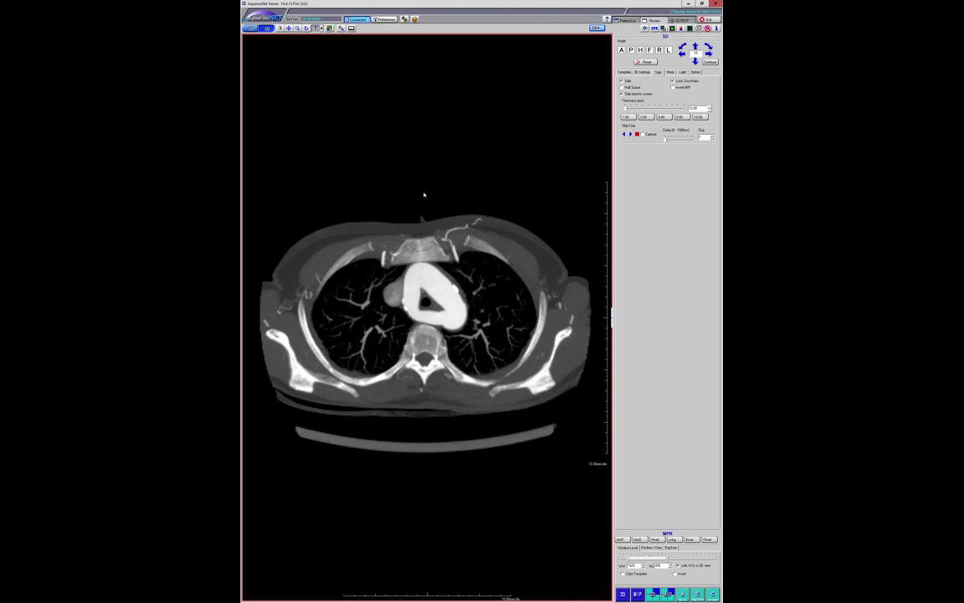
{"action": "scroll", "coordinate": [431, 215], "scroll_direction": "down", "scroll_amount": 2}
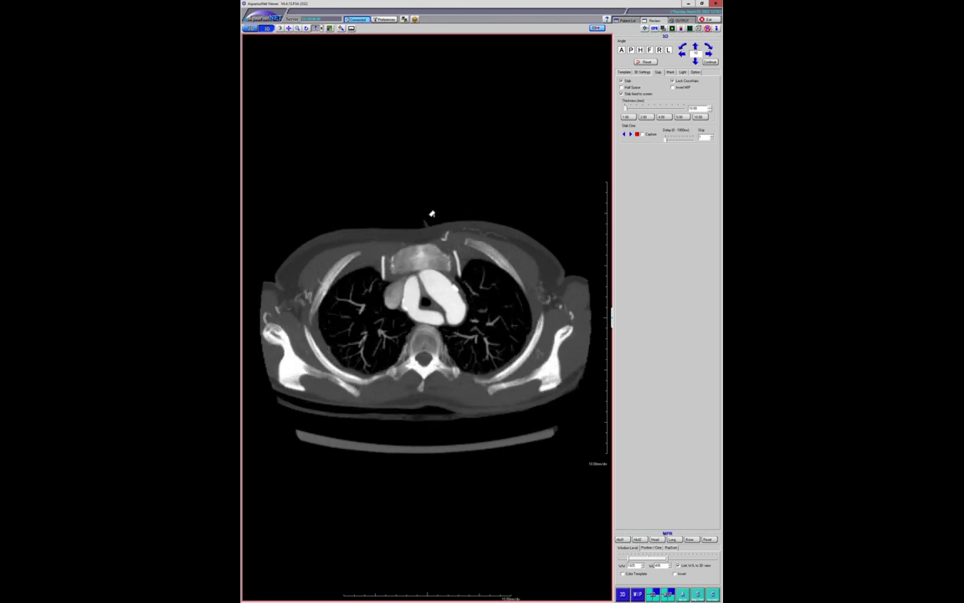
{"action": "scroll", "coordinate": [432, 215], "scroll_direction": "up", "scroll_amount": 1}
{"action": "scroll", "coordinate": [431, 216], "scroll_direction": "up", "scroll_amount": 2}
{"action": "scroll", "coordinate": [431, 216], "scroll_direction": "down", "scroll_amount": 2}
{"action": "scroll", "coordinate": [431, 216], "scroll_direction": "down", "scroll_amount": 4}
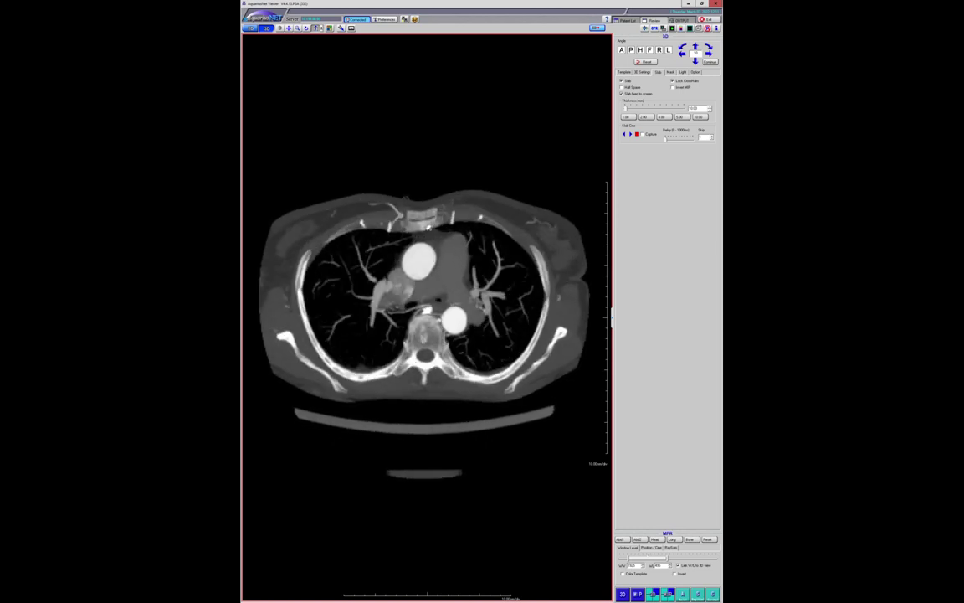
{"action": "scroll", "coordinate": [430, 216], "scroll_direction": "up", "scroll_amount": 4}
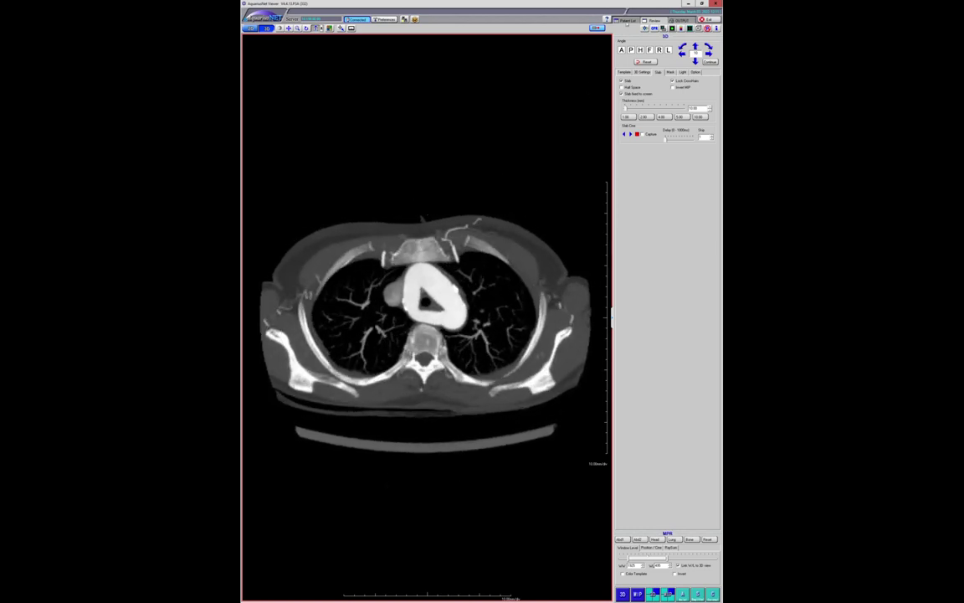
- Open the first image of the 303_case3 frontal chest X-ray study of 2022/02/24 from the patient list
{"action": "left_click", "coordinate": [627, 21]}
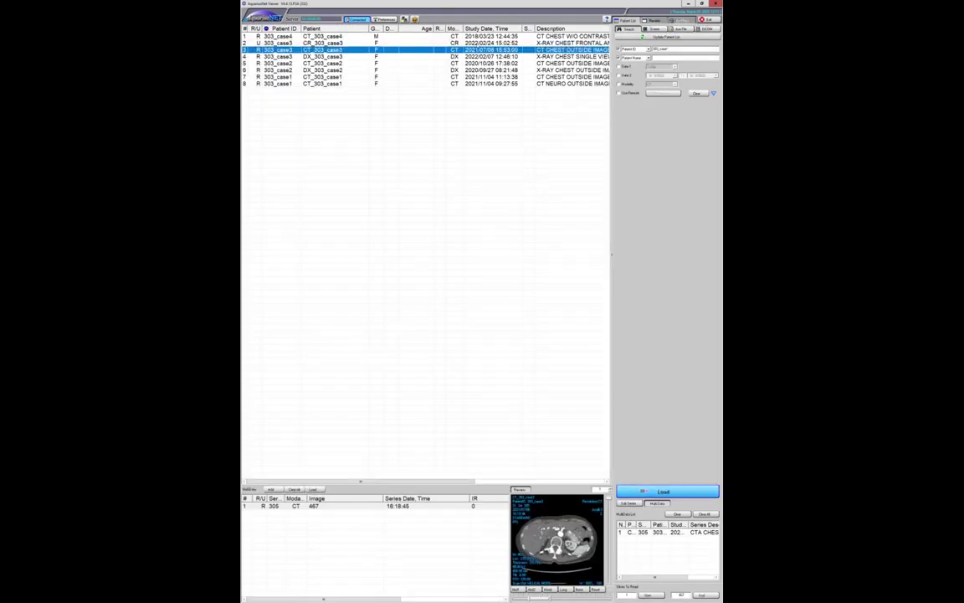
{"action": "left_click", "coordinate": [431, 43]}
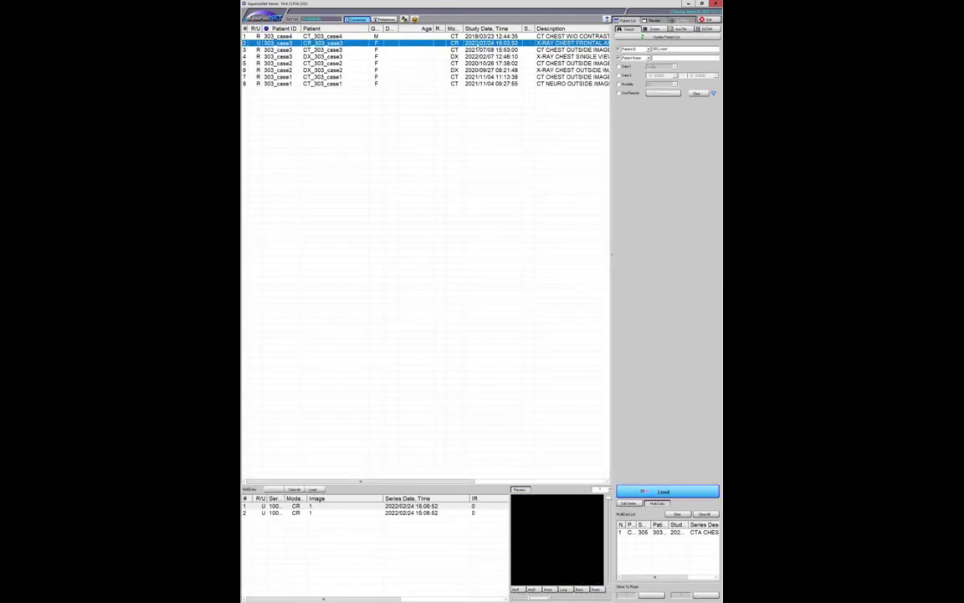
{"action": "double_click", "coordinate": [376, 505]}
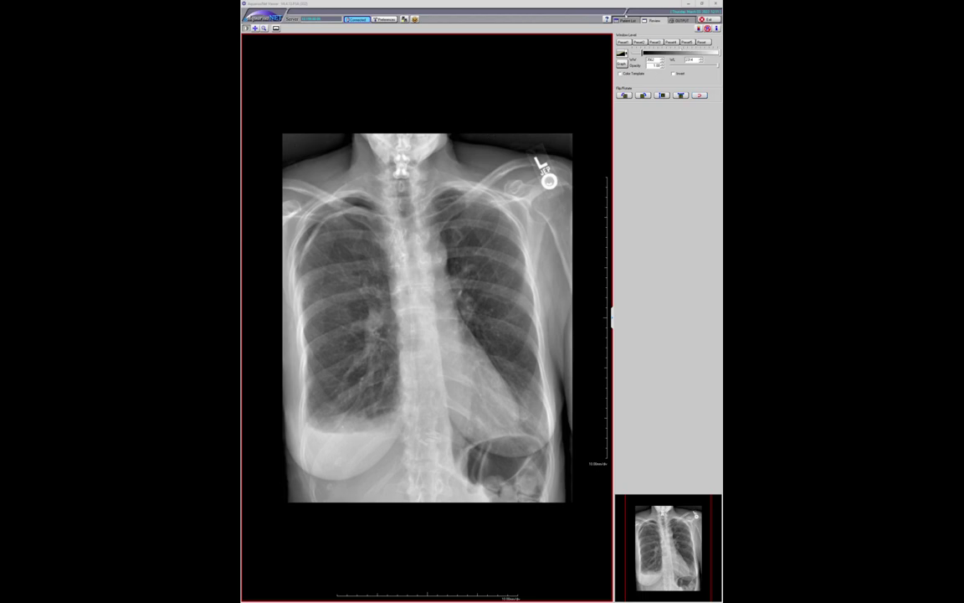
- Preview the chest CTs of 303_case4 and 303_case1 and the chest X-rays of 303_case2 and 303_case3 in the patient list
{"action": "left_click", "coordinate": [628, 19]}
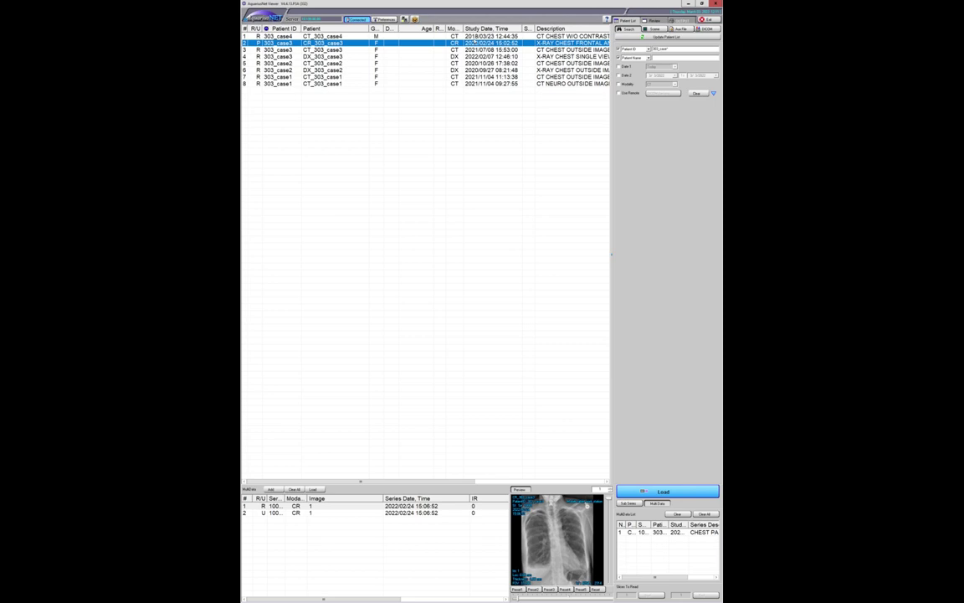
{"action": "key", "text": "Up"}
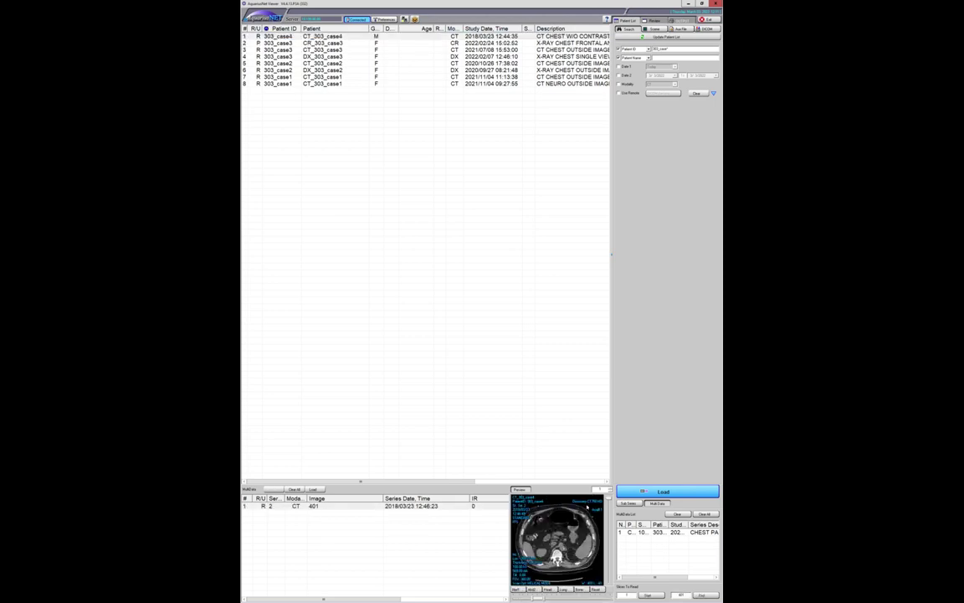
{"action": "left_click_drag", "start_coordinate": [609, 500], "coordinate": [608, 534]}
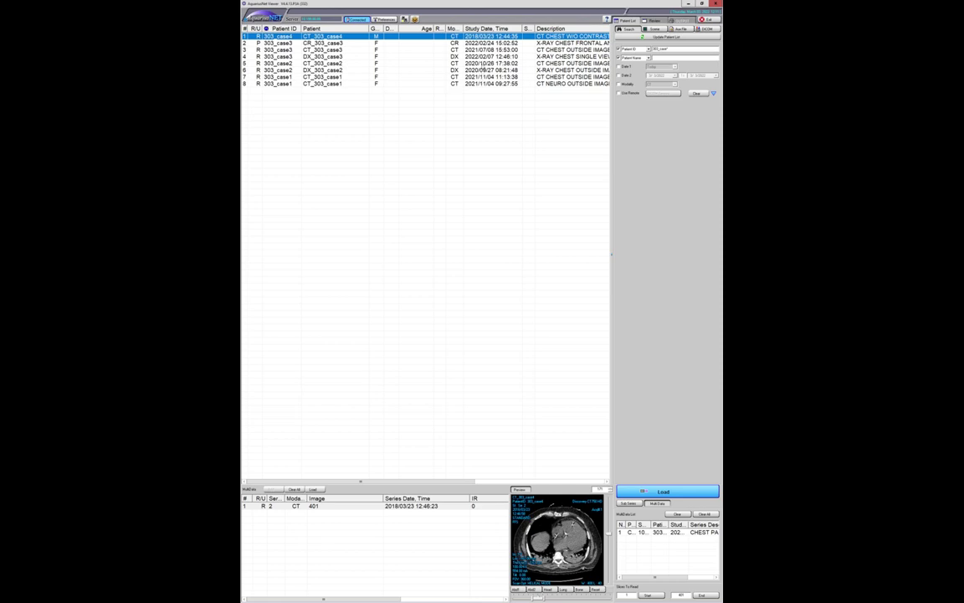
{"action": "left_click", "coordinate": [435, 63]}
{"action": "left_click", "coordinate": [435, 76]}
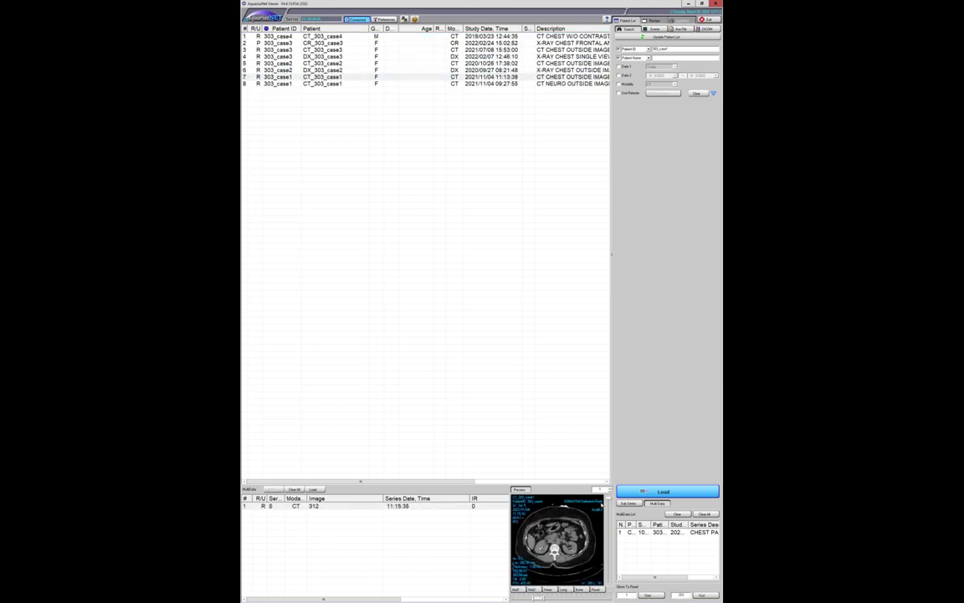
{"action": "scroll", "coordinate": [600, 552], "scroll_direction": "down", "scroll_amount": 20}
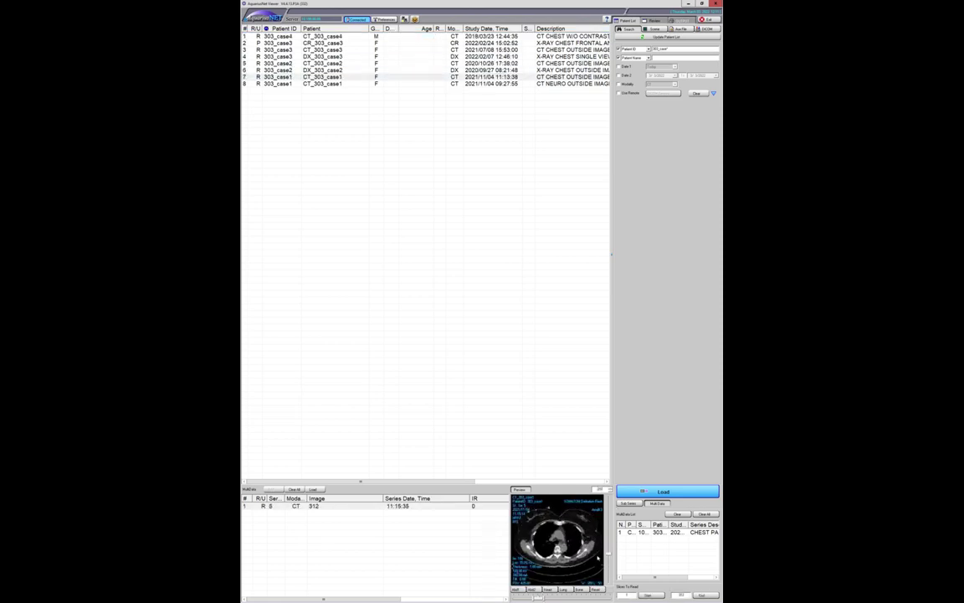
{"action": "left_click", "coordinate": [484, 70]}
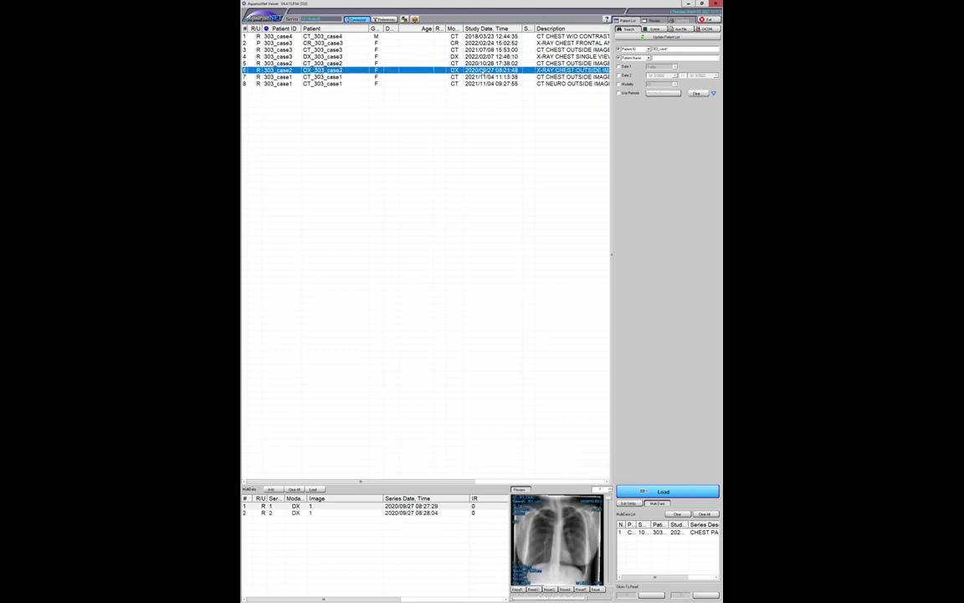
{"action": "left_click", "coordinate": [435, 63]}
{"action": "left_click", "coordinate": [436, 56]}
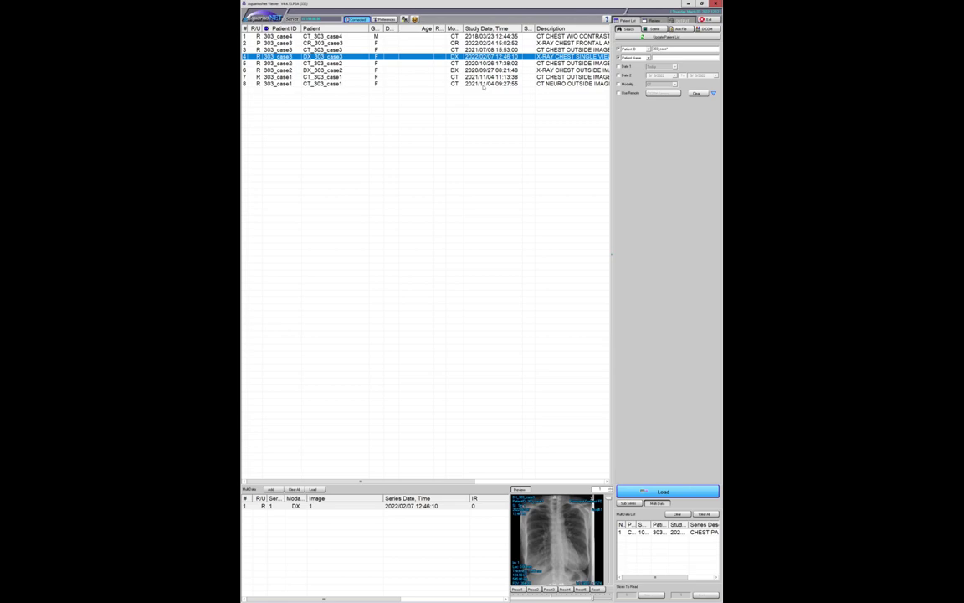
- Load the 303_case1 neuro CT, enlarge its axial view and examine the slices from the neck down to the mediastinum
{"action": "left_click", "coordinate": [436, 84]}
{"action": "left_click", "coordinate": [409, 506]}
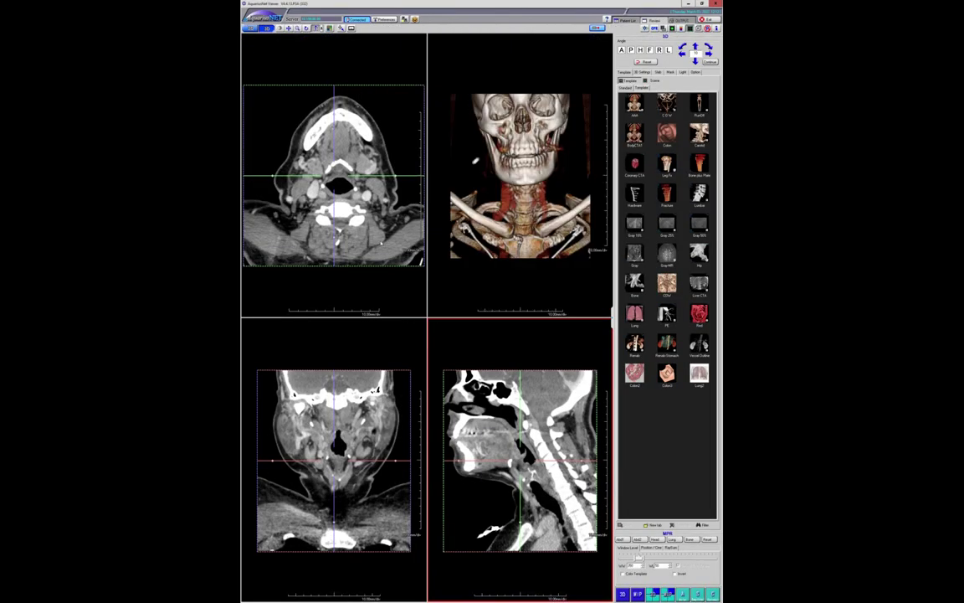
{"action": "double_click", "coordinate": [382, 242]}
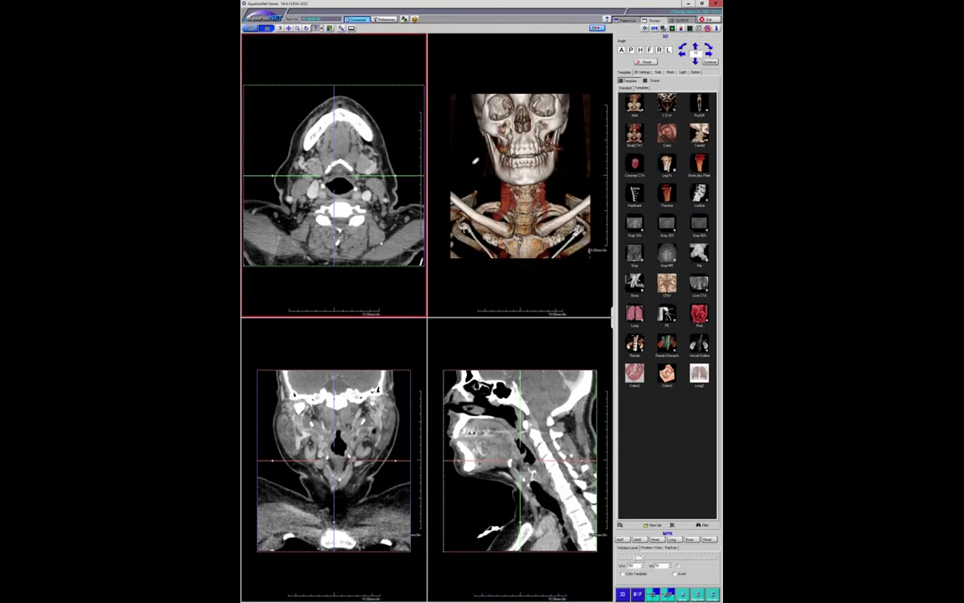
{"action": "scroll", "coordinate": [418, 306], "scroll_direction": "down", "scroll_amount": 10}
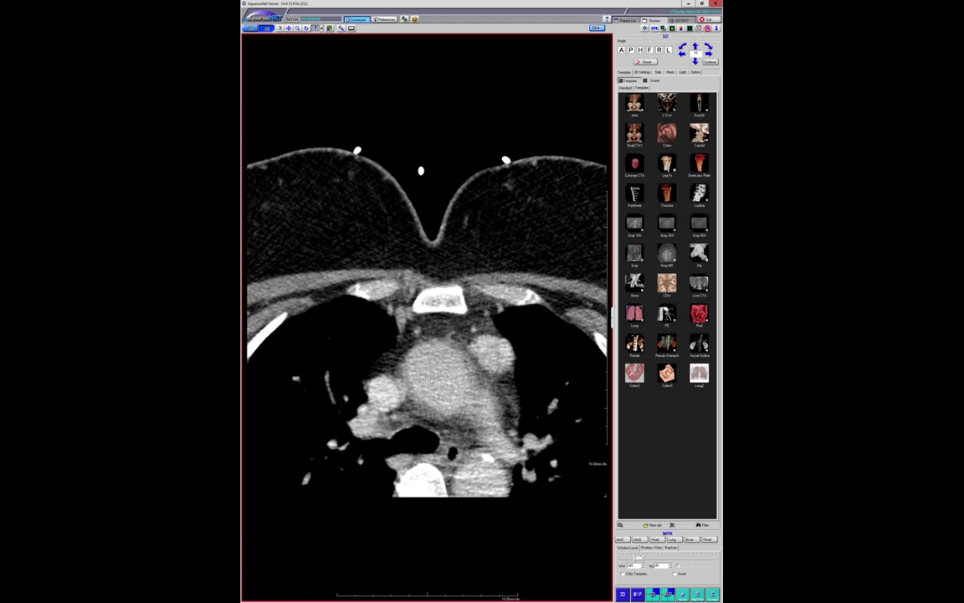
- Examine the neck CT's axial slices repeatedly between the thoracic inlet and the mediastinum around the ascending aorta
{"action": "scroll", "coordinate": [455, 377], "scroll_direction": "up", "scroll_amount": 8}
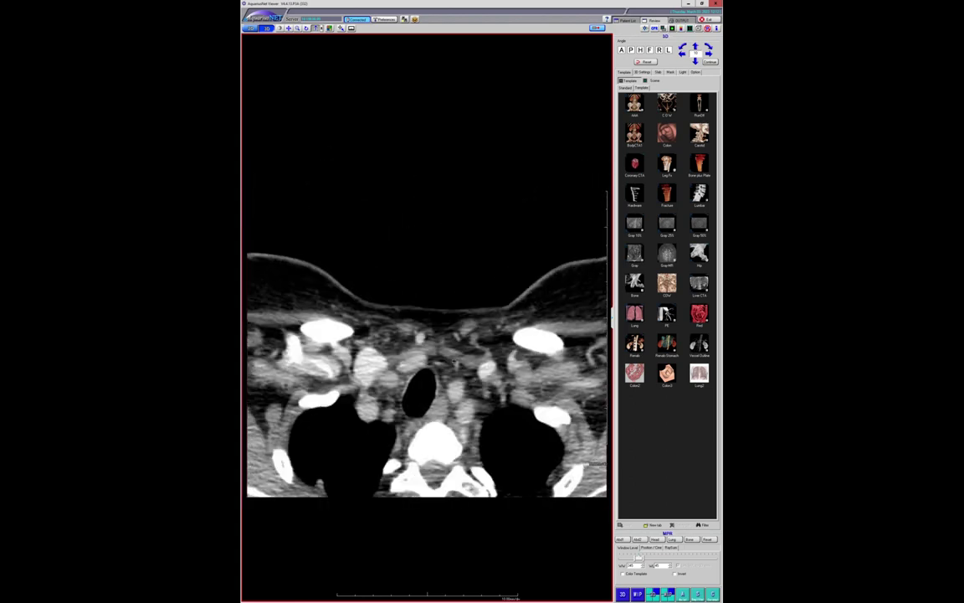
{"action": "scroll", "coordinate": [451, 384], "scroll_direction": "down", "scroll_amount": 8}
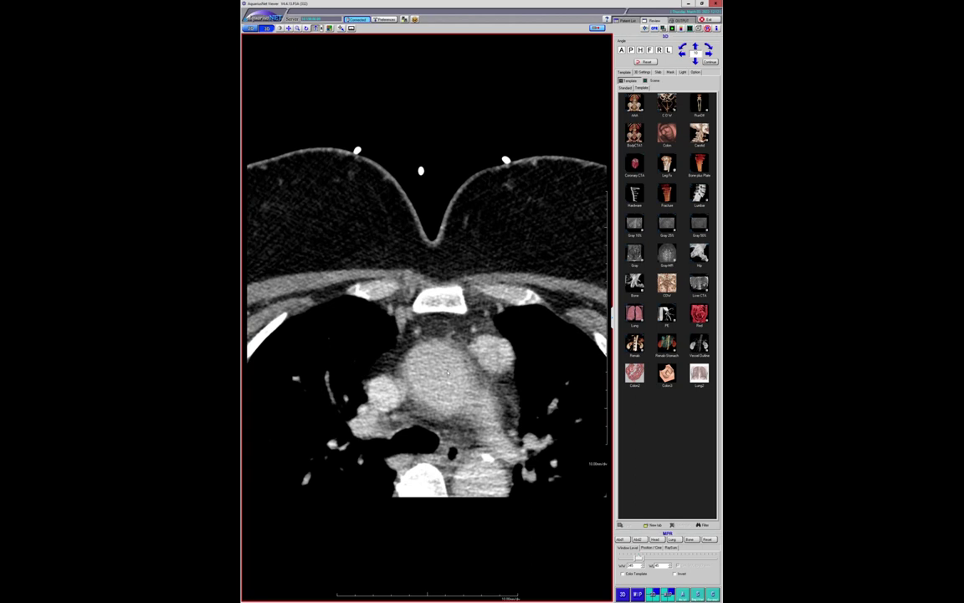
{"action": "scroll", "coordinate": [469, 380], "scroll_direction": "up", "scroll_amount": 5}
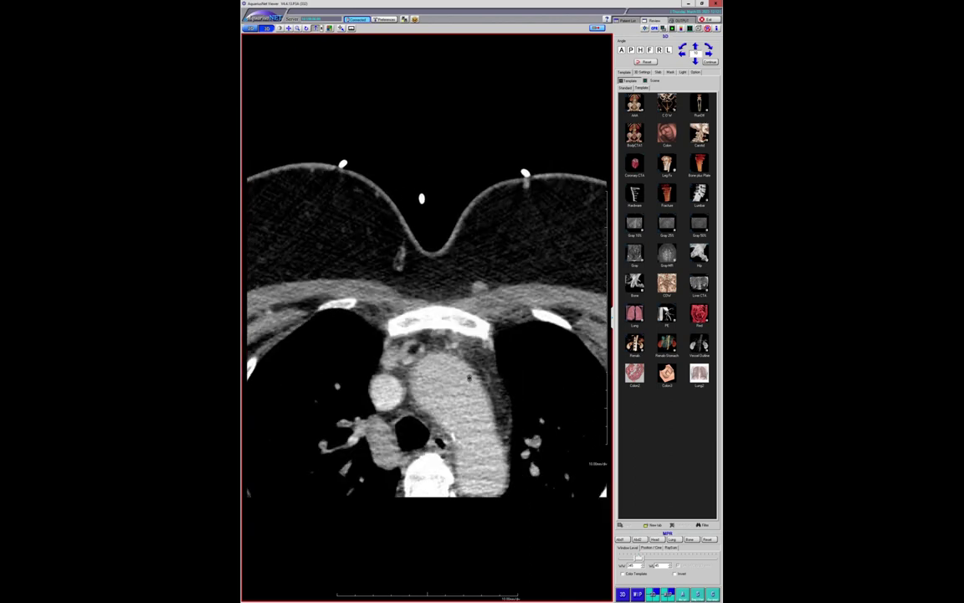
{"action": "scroll", "coordinate": [468, 381], "scroll_direction": "down", "scroll_amount": 5}
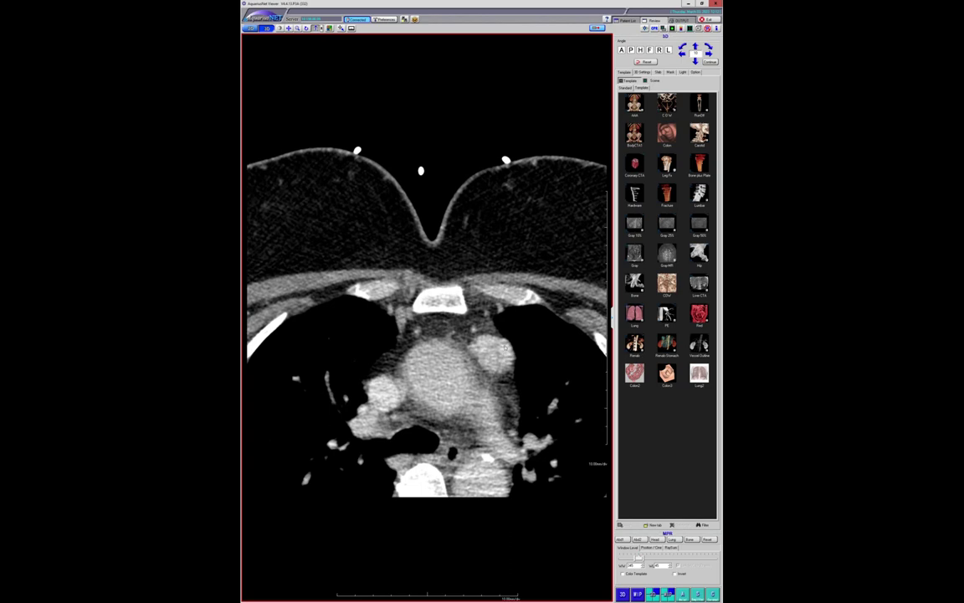
{"action": "scroll", "coordinate": [500, 349], "scroll_direction": "up", "scroll_amount": 10}
{"action": "scroll", "coordinate": [496, 353], "scroll_direction": "down", "scroll_amount": 10}
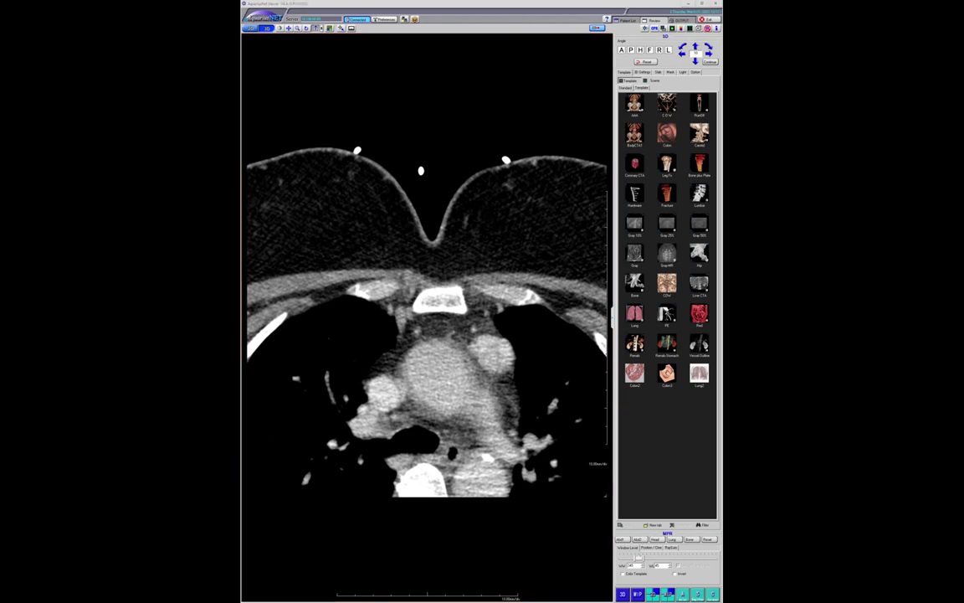
- View the surgical specimen photo with the Medline ruler at full window size and close it
{"action": "left_click_drag", "start_coordinate": [243, 109], "coordinate": [448, 186]}
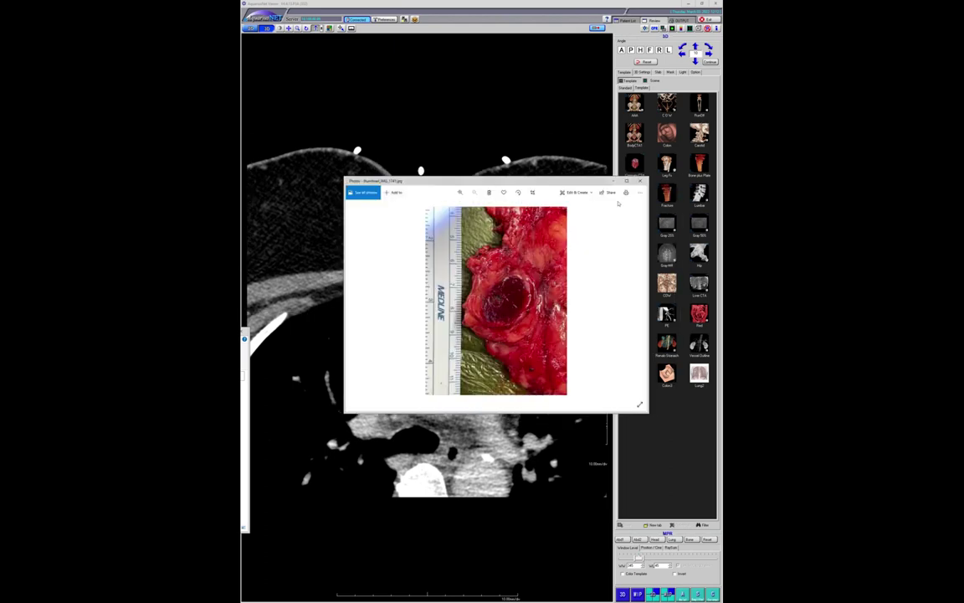
{"action": "left_click", "coordinate": [627, 182]}
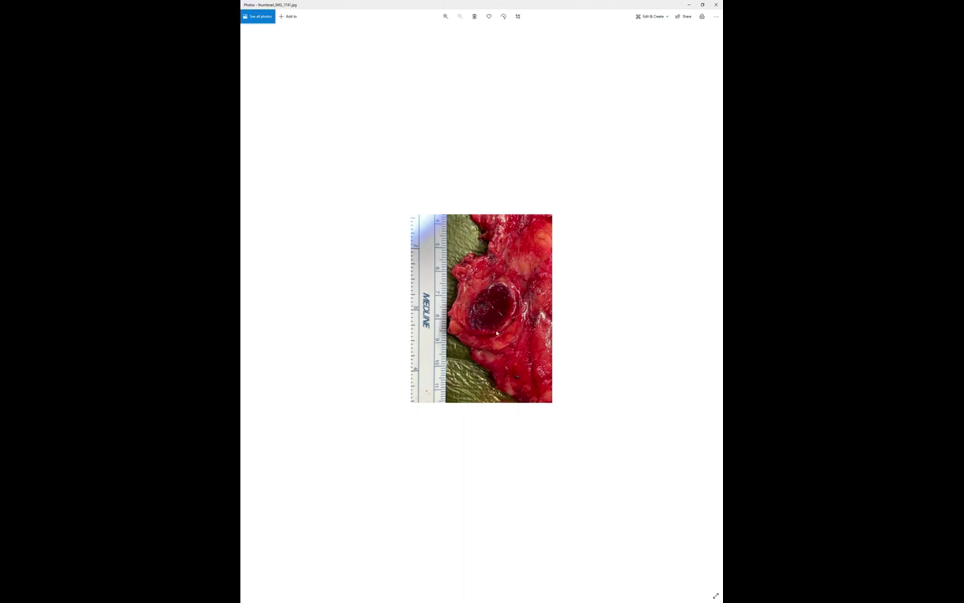
{"action": "left_click", "coordinate": [715, 5]}
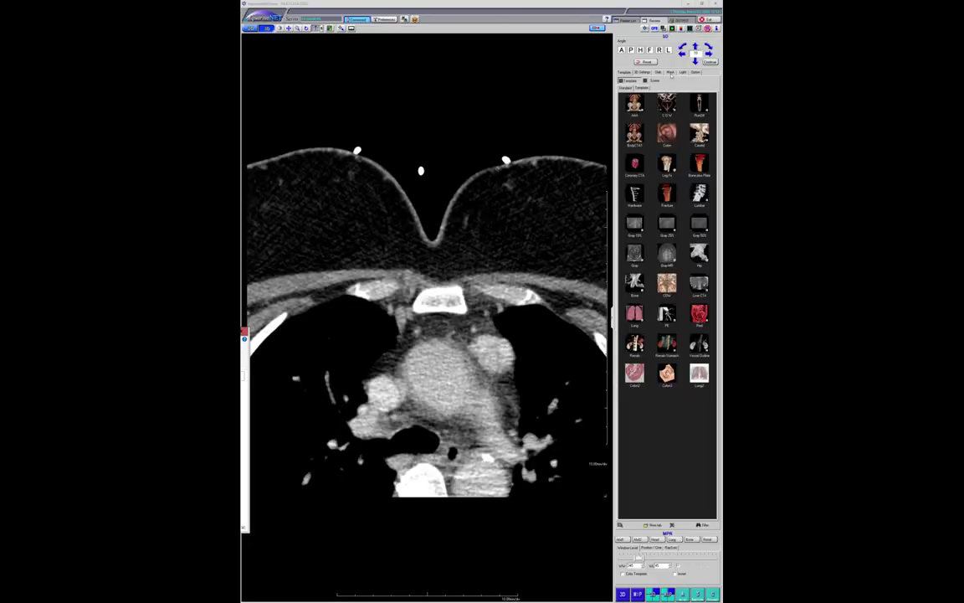
- Re-examine the mediastinum in front of the trachea on the neck CT's axial slices, comparing the levels around the great vessels
{"action": "left_click", "coordinate": [485, 251]}
{"action": "scroll", "coordinate": [485, 248], "scroll_direction": "up", "scroll_amount": 10}
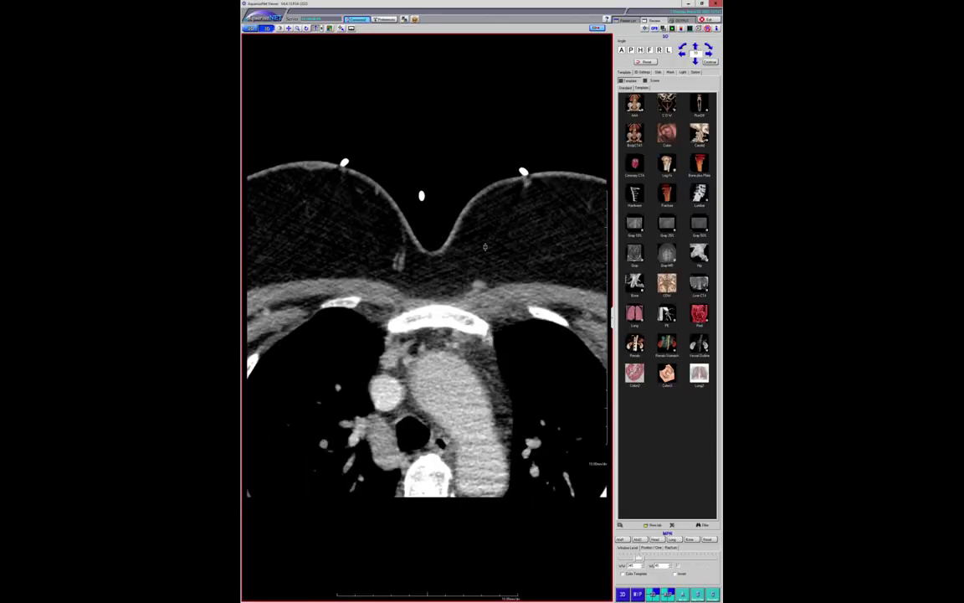
{"action": "scroll", "coordinate": [485, 246], "scroll_direction": "down", "scroll_amount": 5}
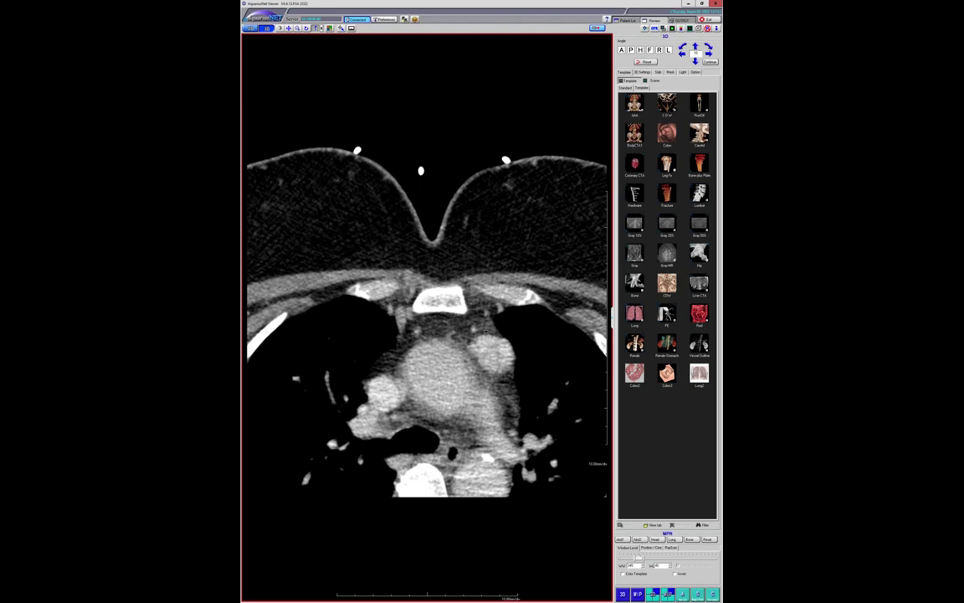
{"action": "mouse_move", "coordinate": [488, 331]}
{"action": "left_mouse_down"}
{"action": "mouse_move", "coordinate": [487, 293]}
{"action": "mouse_move", "coordinate": [486, 342]}
{"action": "left_mouse_up"}
{"action": "left_click_drag", "start_coordinate": [468, 353], "coordinate": [460, 252]}
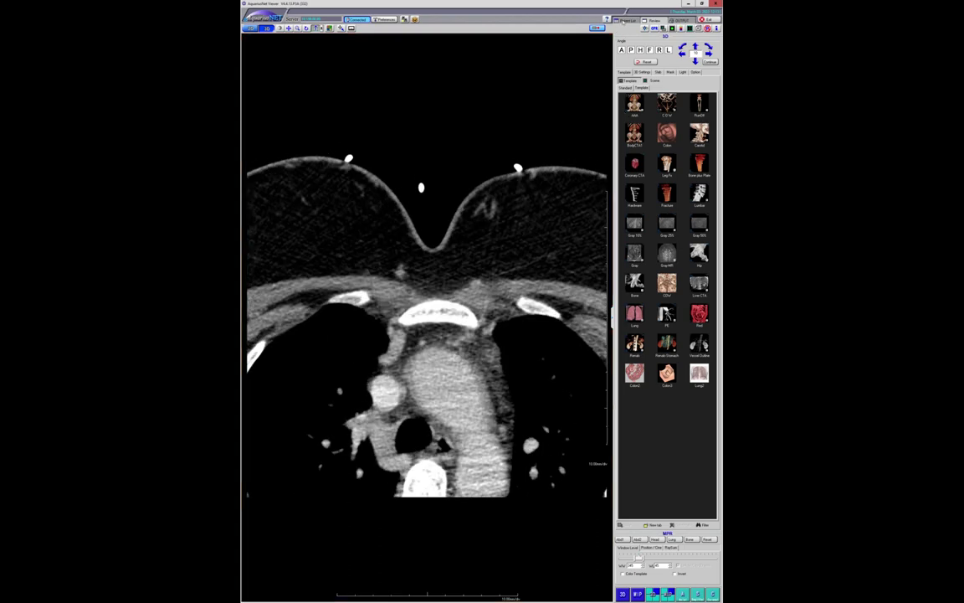
- Load the 303_case1 chest CT of 2021/11/04, enlarge its axial view and examine the mediastinal slices
{"action": "left_click", "coordinate": [625, 19]}
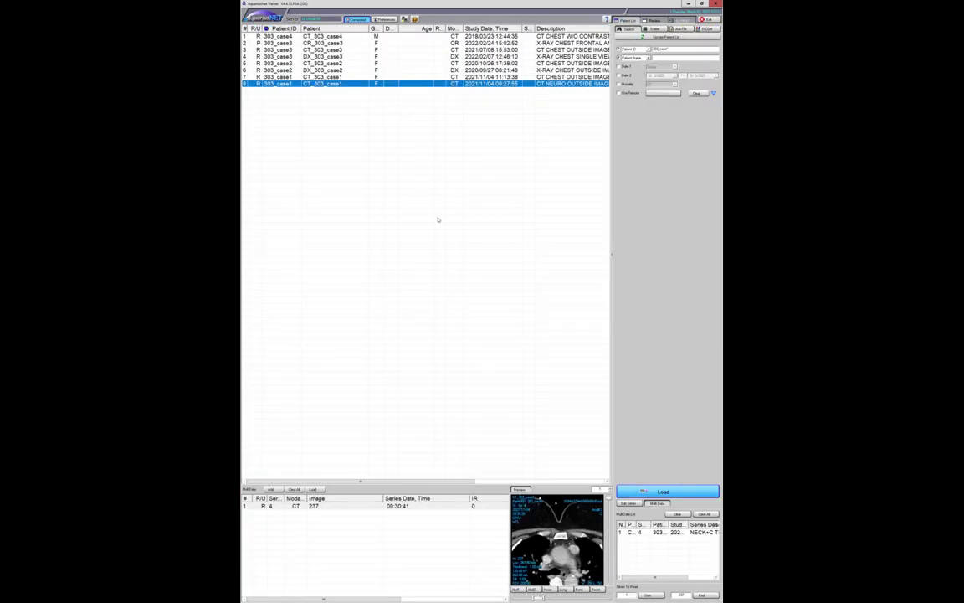
{"action": "left_click", "coordinate": [495, 77]}
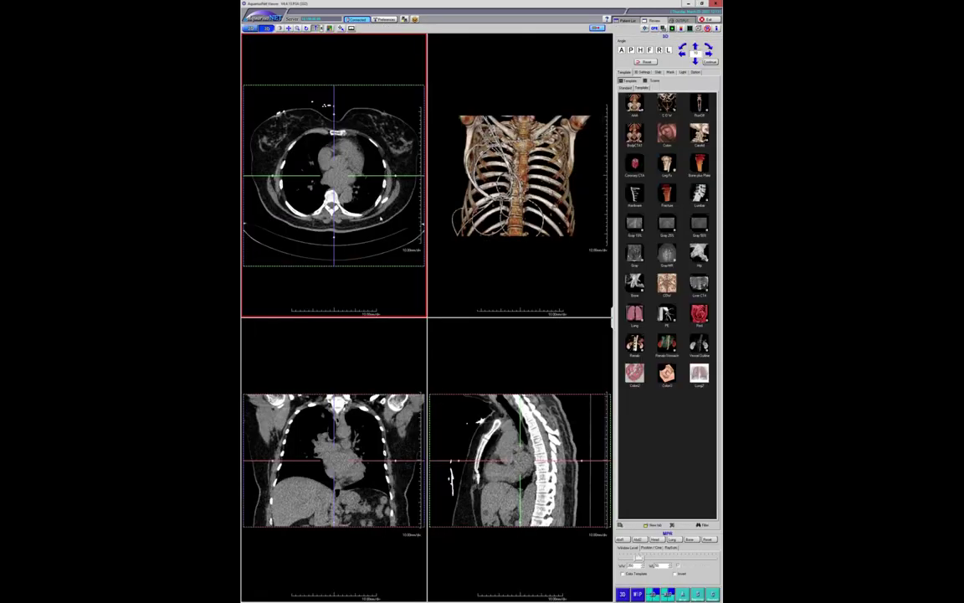
{"action": "double_click", "coordinate": [377, 206]}
{"action": "scroll", "coordinate": [453, 272], "scroll_direction": "down", "scroll_amount": 10}
{"action": "scroll", "coordinate": [453, 271], "scroll_direction": "up", "scroll_amount": 10}
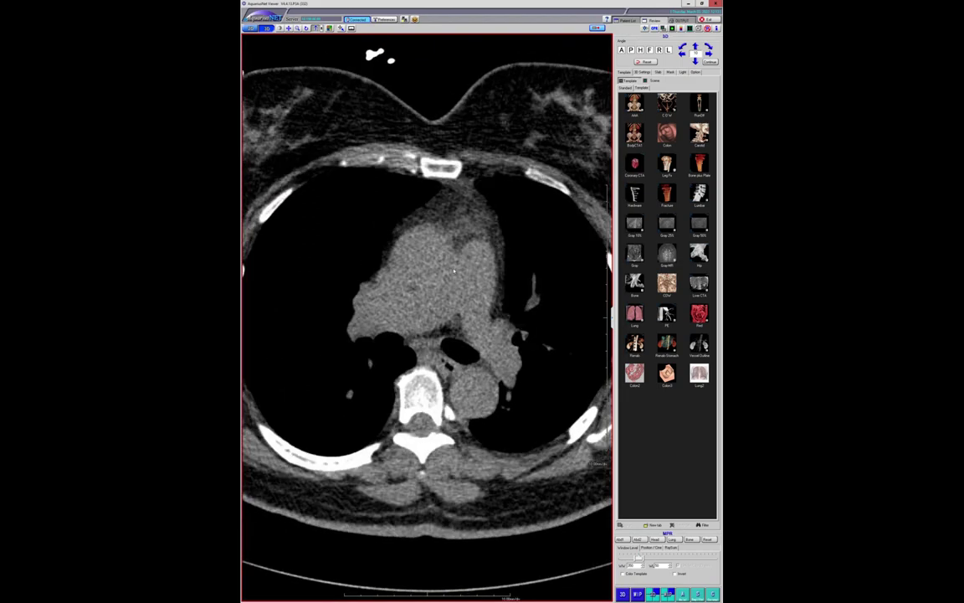
{"action": "scroll", "coordinate": [453, 271], "scroll_direction": "up", "scroll_amount": 6}
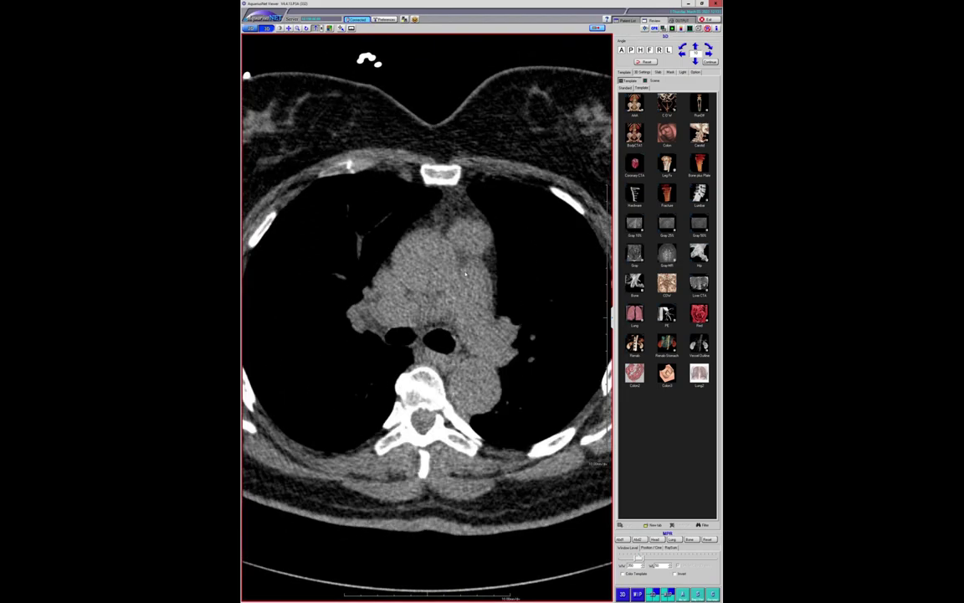
{"action": "scroll", "coordinate": [465, 274], "scroll_direction": "down", "scroll_amount": 4}
- Adjust the axial view's window for more soft-tissue contrast and examine the anterior mediastinum around the great vessels slice by slice
{"action": "left_click_drag", "start_coordinate": [465, 274], "coordinate": [465, 252]}
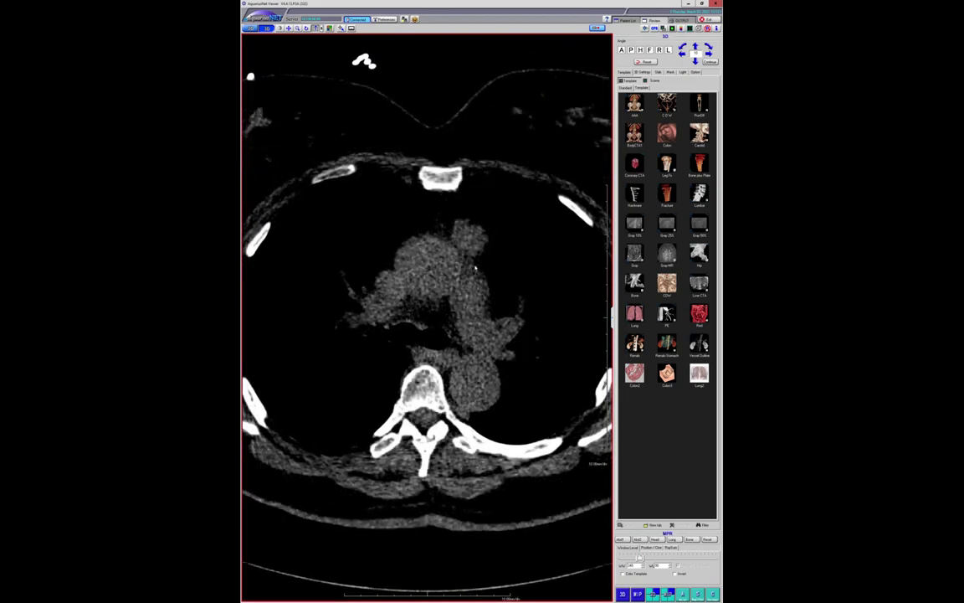
{"action": "scroll", "coordinate": [476, 268], "scroll_direction": "up", "scroll_amount": 4}
{"action": "scroll", "coordinate": [476, 267], "scroll_direction": "down", "scroll_amount": 5}
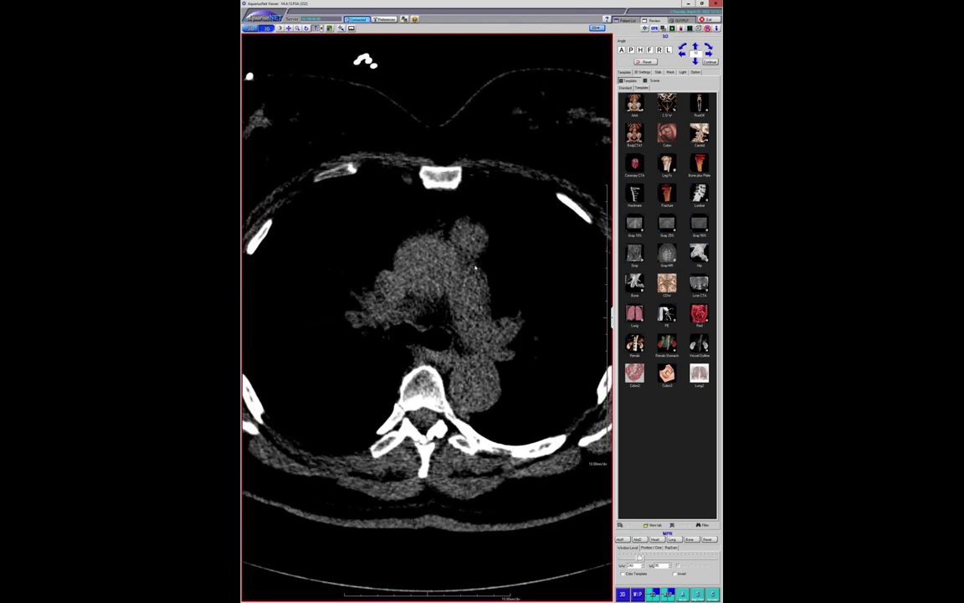
{"action": "mouse_move", "coordinate": [476, 268]}
{"action": "left_mouse_down"}
{"action": "mouse_move", "coordinate": [468, 243]}
{"action": "mouse_move", "coordinate": [461, 287]}
{"action": "mouse_move", "coordinate": [475, 249]}
{"action": "left_mouse_up"}
{"action": "scroll", "coordinate": [480, 267], "scroll_direction": "down", "scroll_amount": 3}
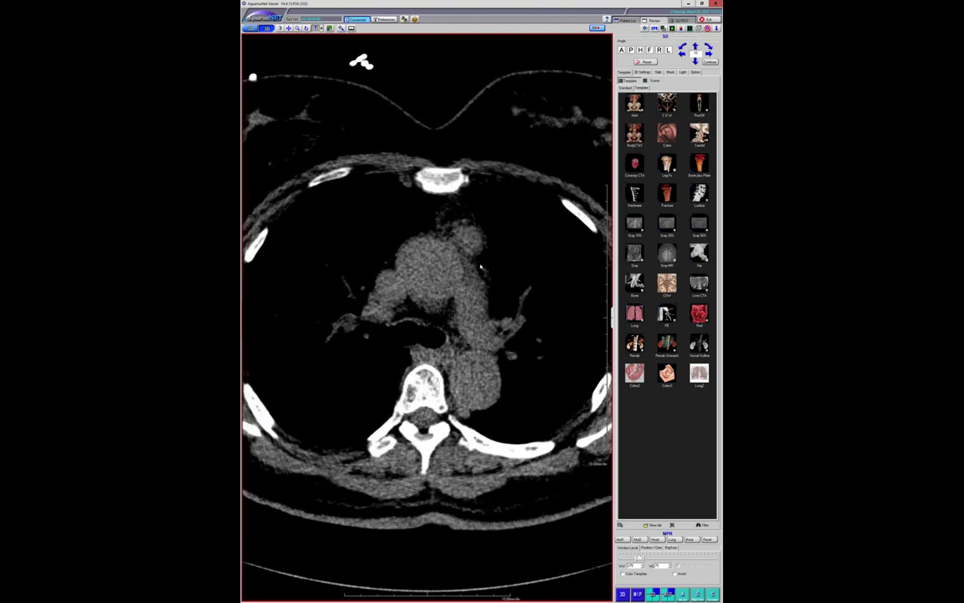
{"action": "scroll", "coordinate": [480, 266], "scroll_direction": "up", "scroll_amount": 4}
{"action": "scroll", "coordinate": [481, 266], "scroll_direction": "down", "scroll_amount": 6}
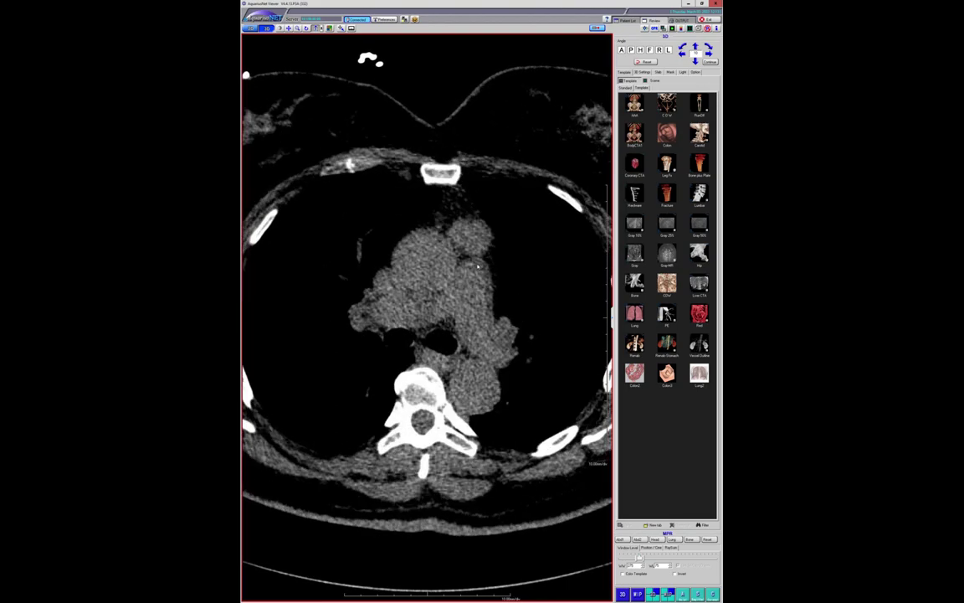
{"action": "scroll", "coordinate": [476, 266], "scroll_direction": "down", "scroll_amount": 6}
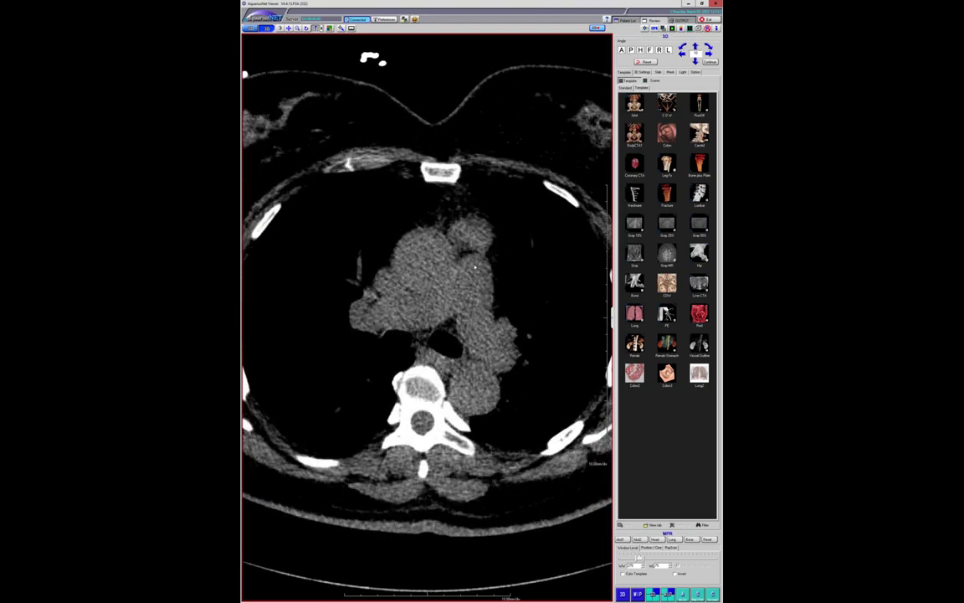
{"action": "scroll", "coordinate": [474, 267], "scroll_direction": "down", "scroll_amount": 2}
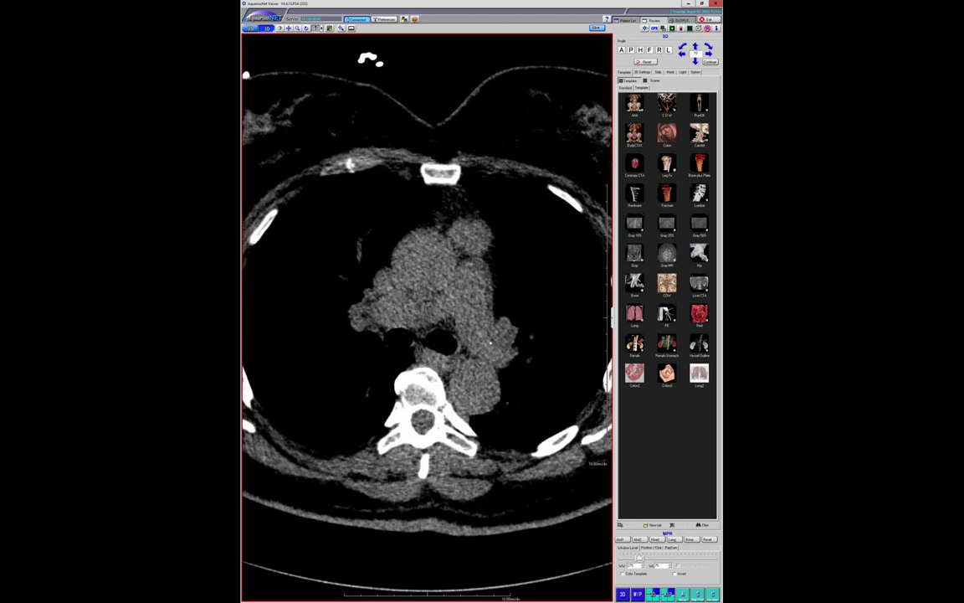
- Restore the four-view layout and switch the 3D bone rendering to MIP
{"action": "double_click", "coordinate": [485, 330]}
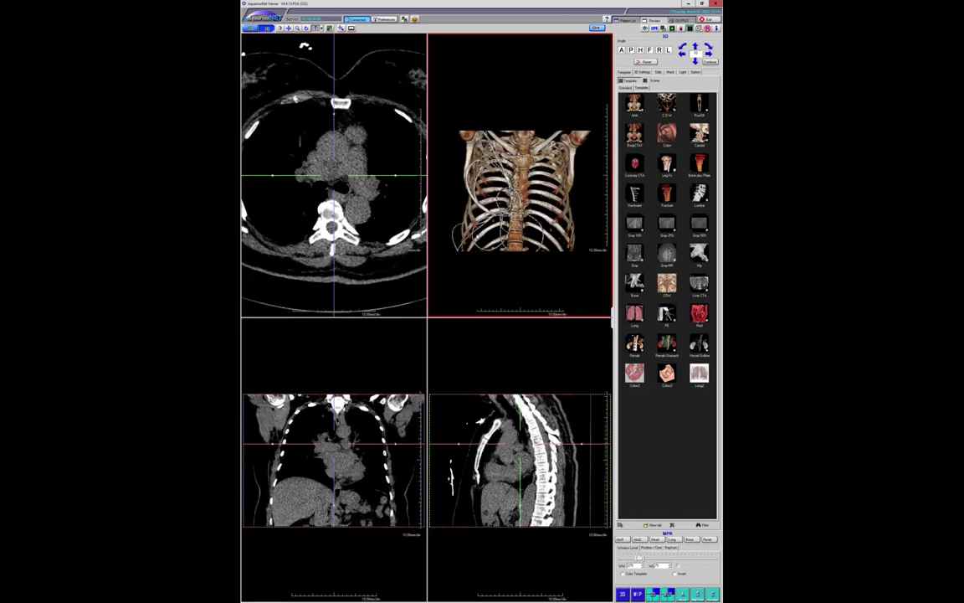
{"action": "left_click", "coordinate": [283, 189]}
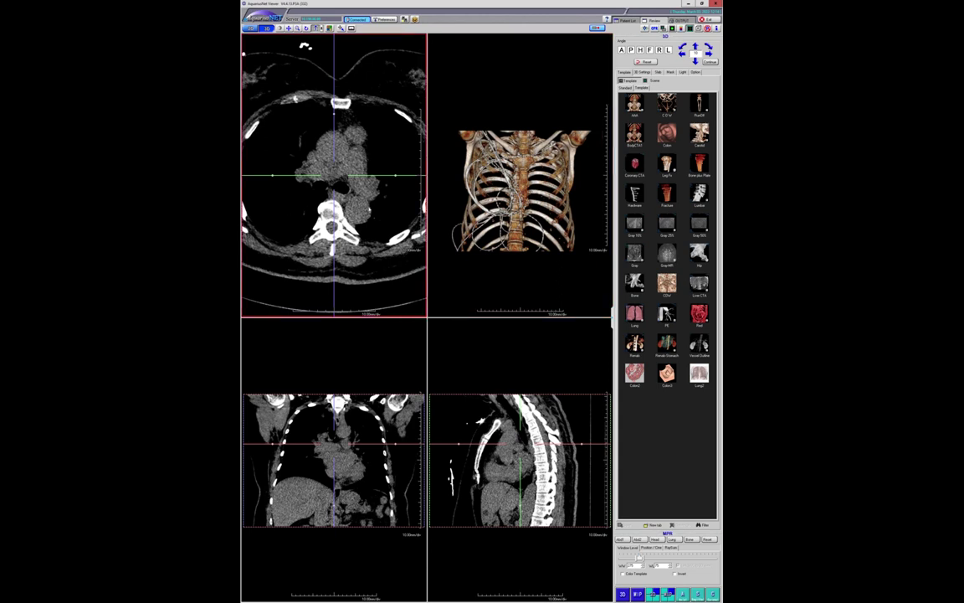
{"action": "left_click", "coordinate": [503, 198]}
{"action": "right_click", "coordinate": [503, 199]}
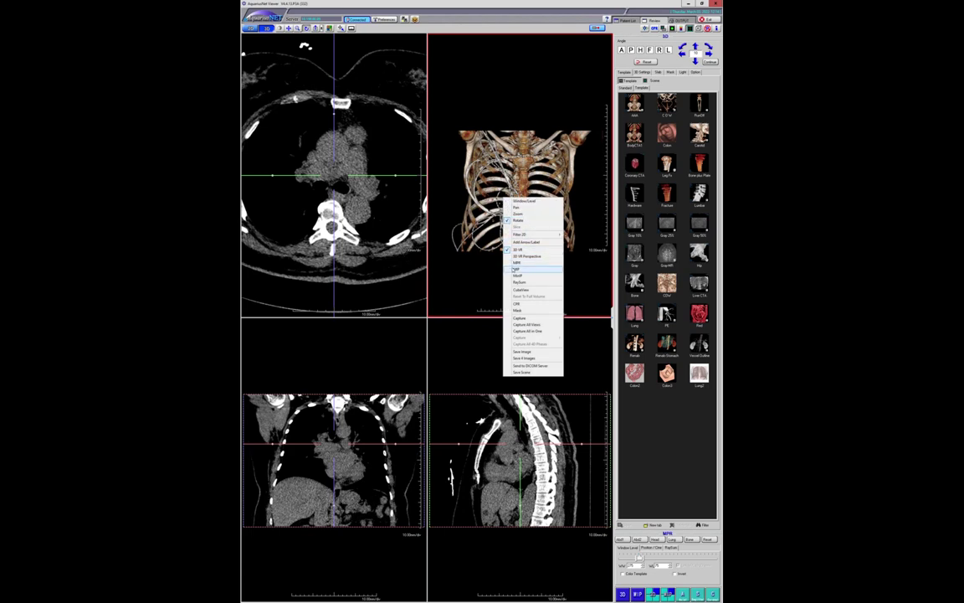
{"action": "left_click", "coordinate": [516, 268]}
- Align the MIP slab with the axial plane and enlarge that view
{"action": "left_click", "coordinate": [378, 213]}
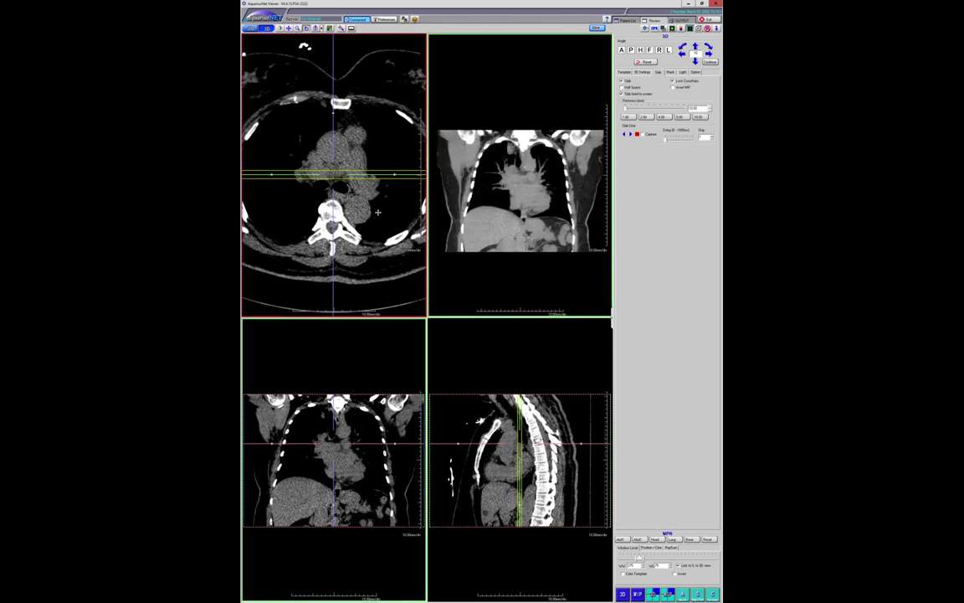
{"action": "right_click", "coordinate": [377, 213]}
{"action": "left_click", "coordinate": [387, 245]}
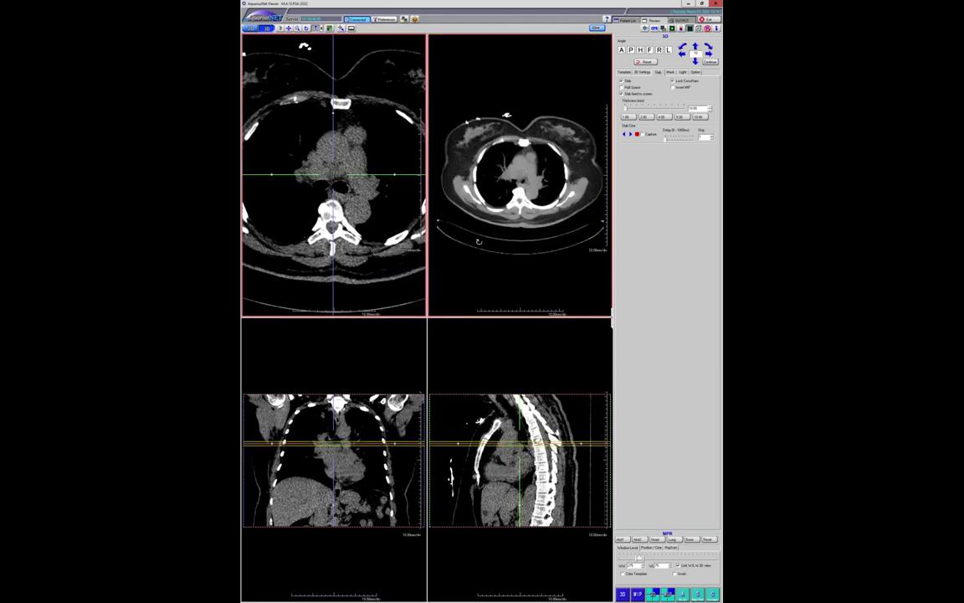
{"action": "double_click", "coordinate": [479, 241]}
{"action": "left_click_drag", "start_coordinate": [479, 241], "coordinate": [486, 268]}
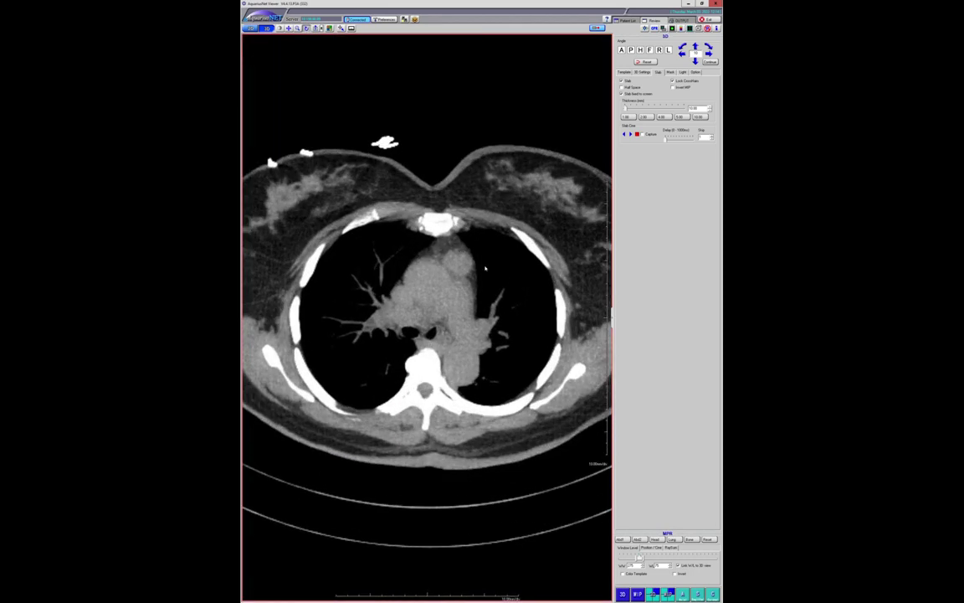
- Zoom in on the mediastinum and examine the axial MIP slabs around the great vessels and main bronchi
{"action": "scroll", "coordinate": [484, 269], "scroll_direction": "up", "scroll_amount": 5}
{"action": "scroll", "coordinate": [485, 269], "scroll_direction": "down", "scroll_amount": 4}
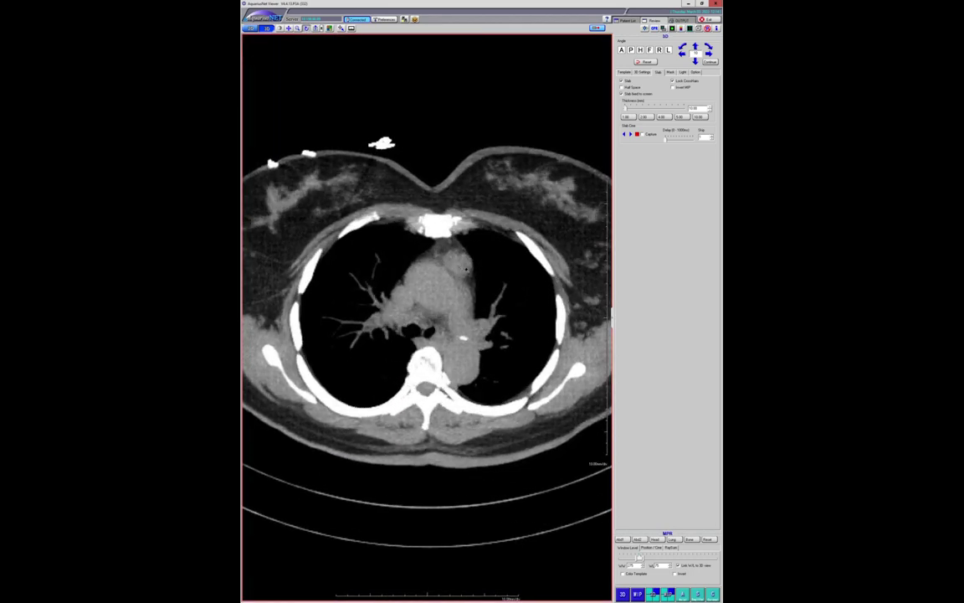
{"action": "scroll", "coordinate": [465, 267], "scroll_direction": "up", "scroll_amount": 5}
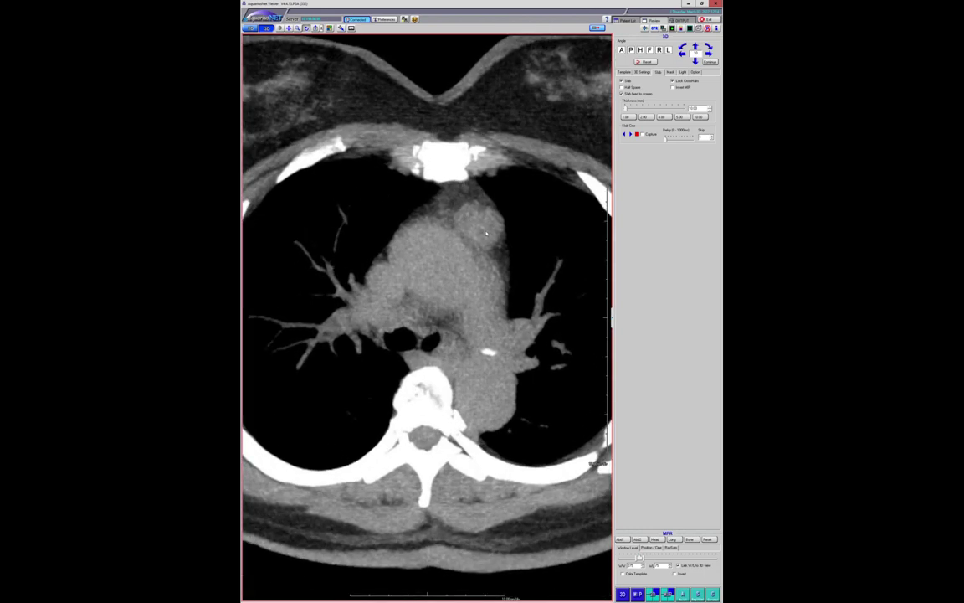
{"action": "scroll", "coordinate": [486, 232], "scroll_direction": "down", "scroll_amount": 5}
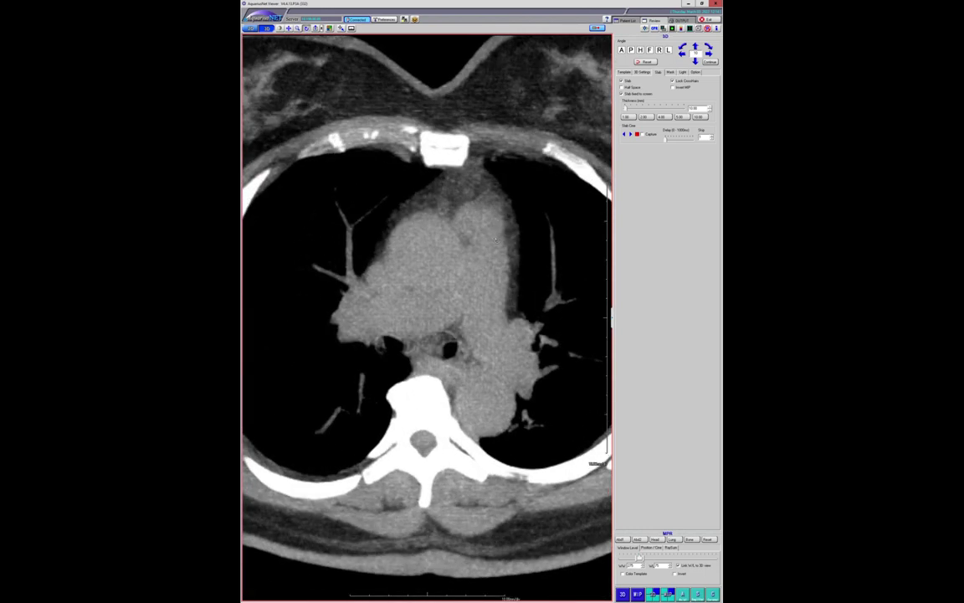
{"action": "scroll", "coordinate": [478, 239], "scroll_direction": "up", "scroll_amount": 5}
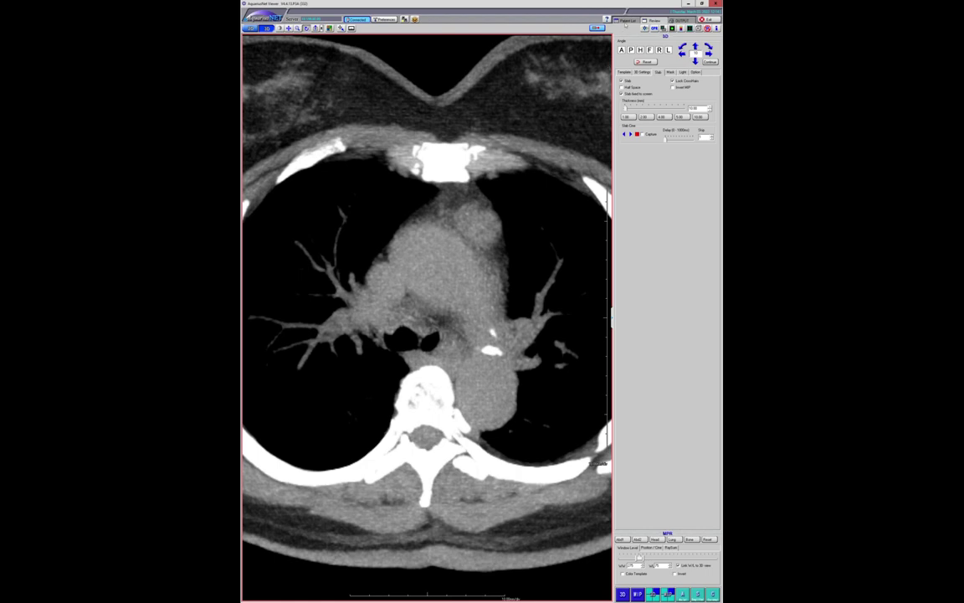
- Return to the patient list and minimise AquariusNET to reach the image viewer behind it
{"action": "left_click", "coordinate": [626, 19]}
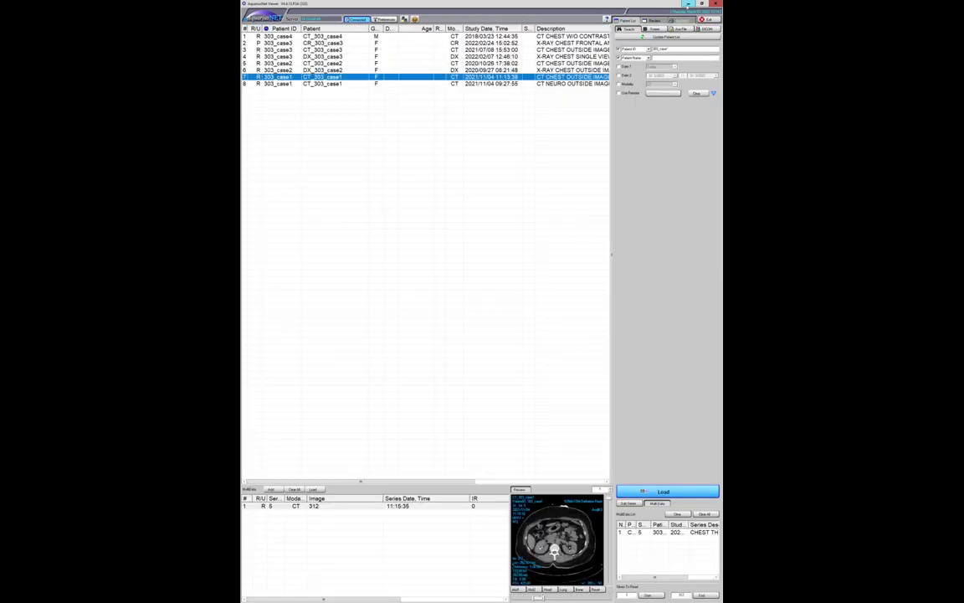
{"action": "left_click", "coordinate": [688, 4]}
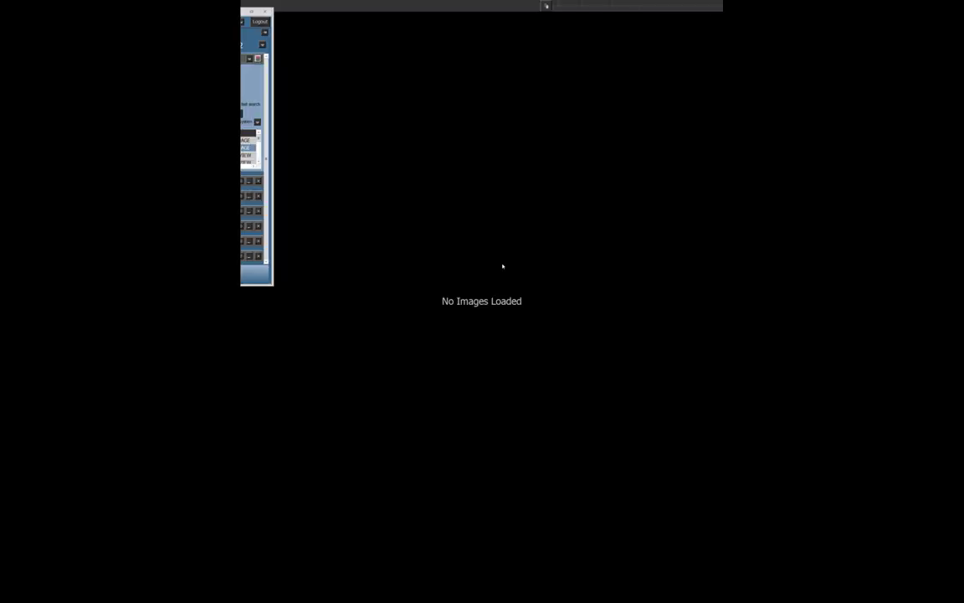